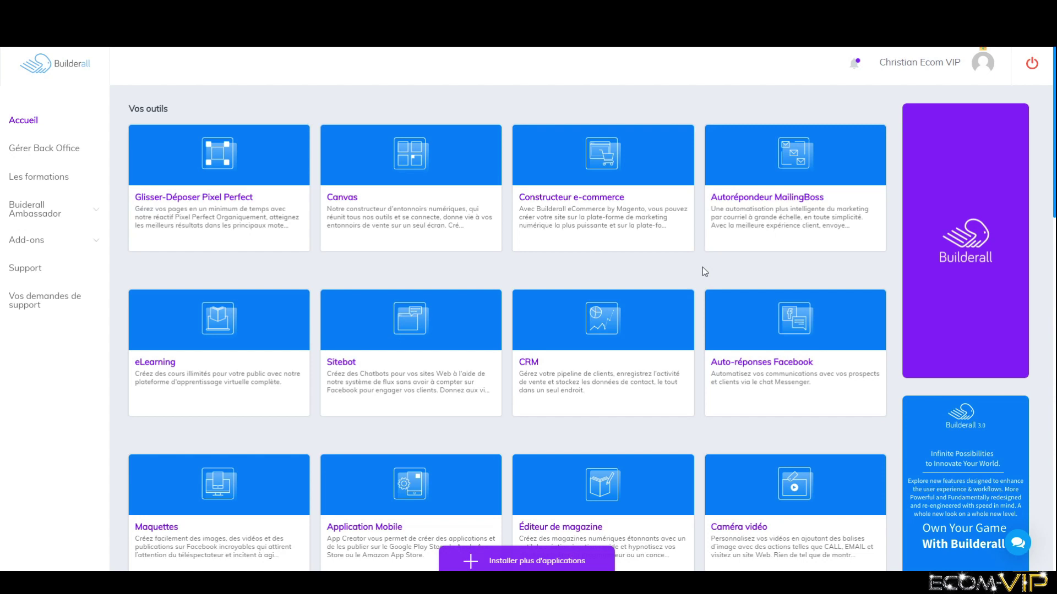
- Scroll the Vos outils catalogue down to the Wordpress Site Builder card near the bottom
{"action": "scroll", "coordinate": [597, 274], "scroll_direction": "down", "scroll_amount": 20}
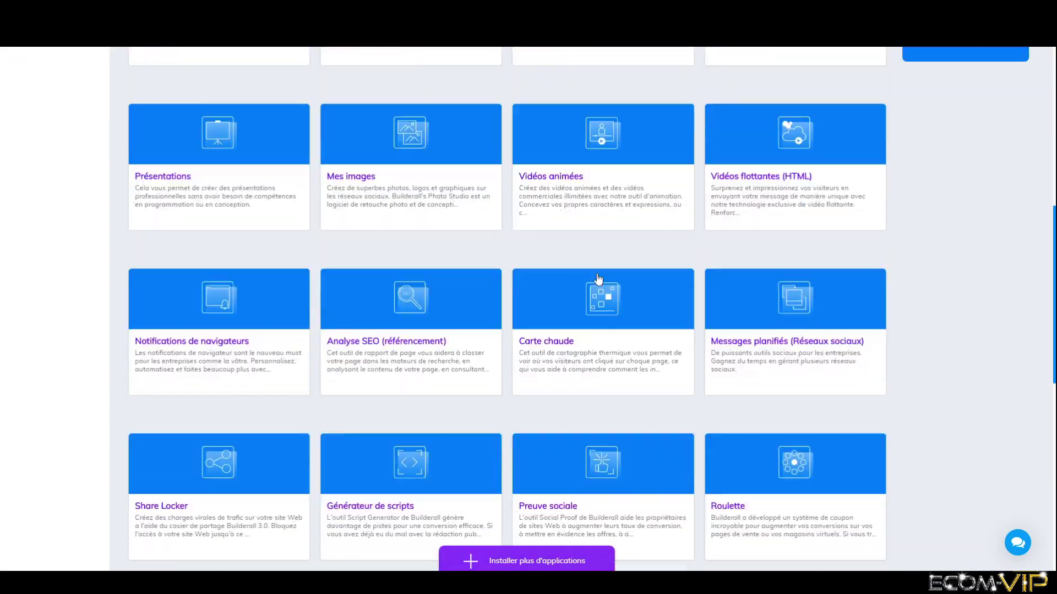
{"action": "scroll", "coordinate": [596, 273], "scroll_direction": "up", "scroll_amount": 20}
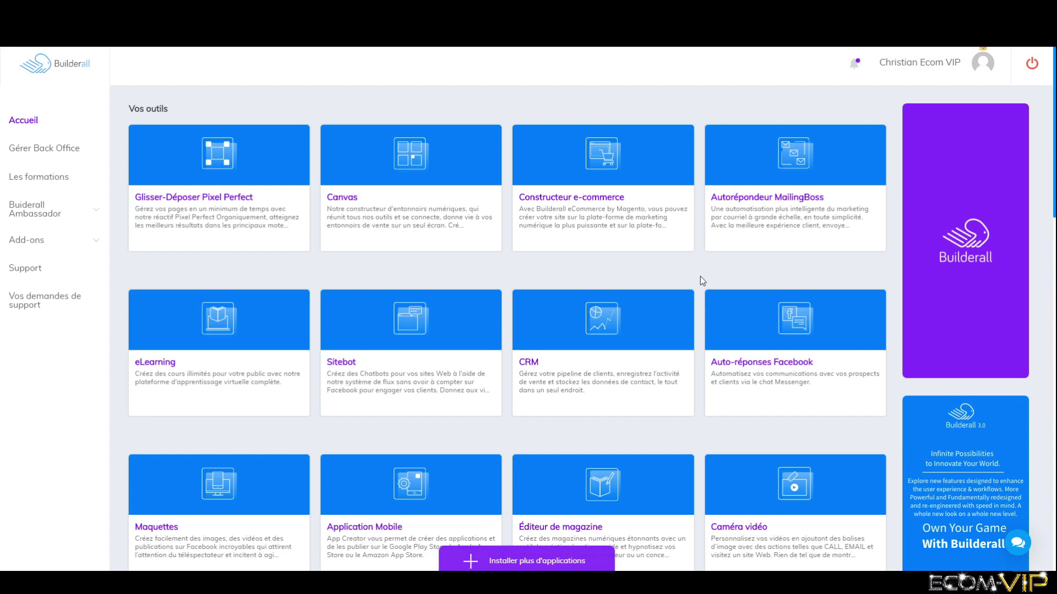
{"action": "scroll", "coordinate": [693, 280], "scroll_direction": "down", "scroll_amount": 7}
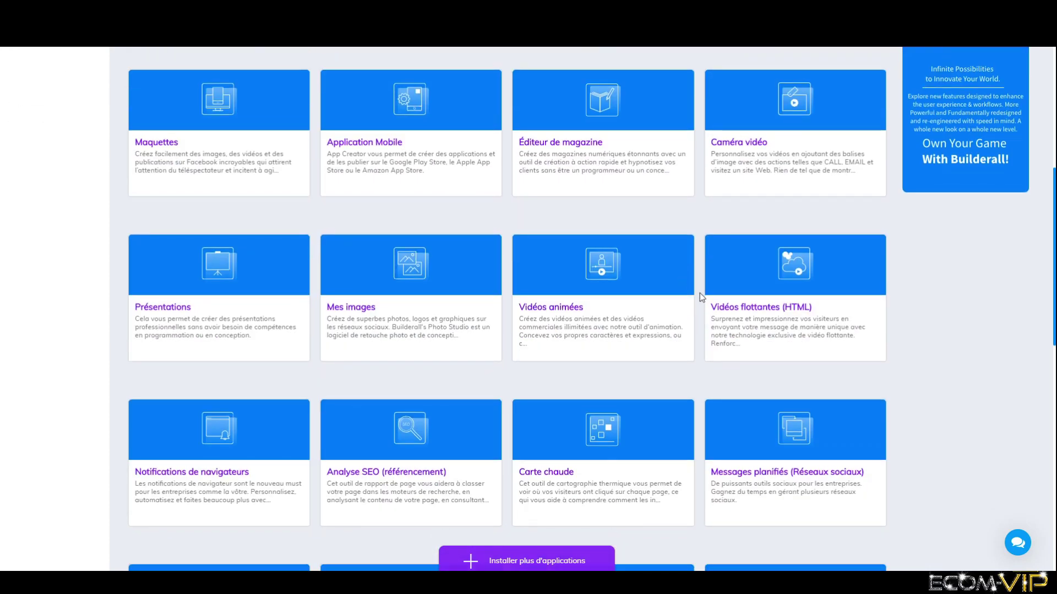
{"action": "scroll", "coordinate": [699, 293], "scroll_direction": "up", "scroll_amount": 7}
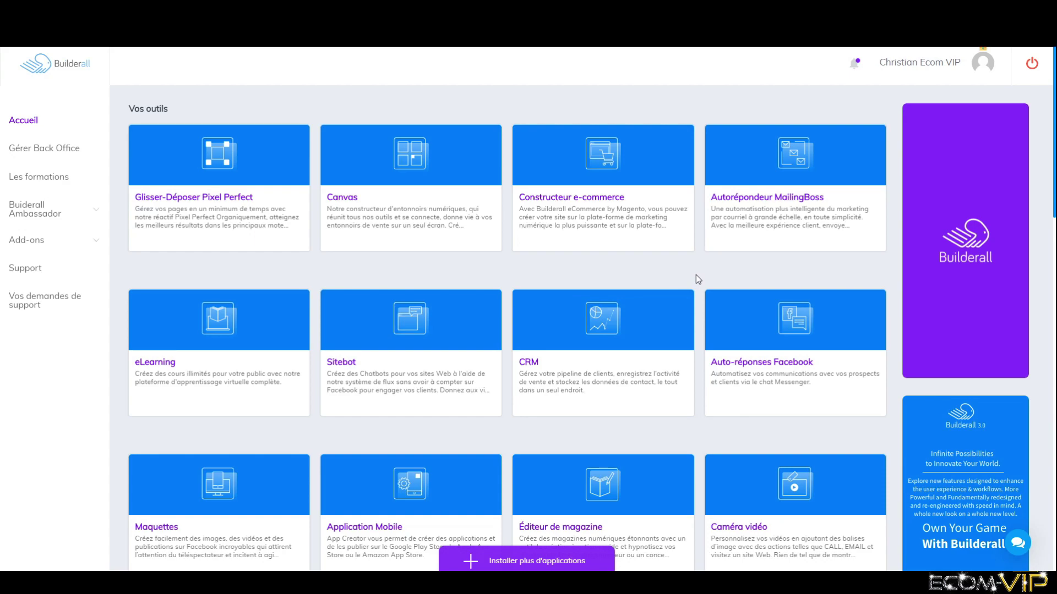
{"action": "scroll", "coordinate": [697, 279], "scroll_direction": "down", "scroll_amount": 15}
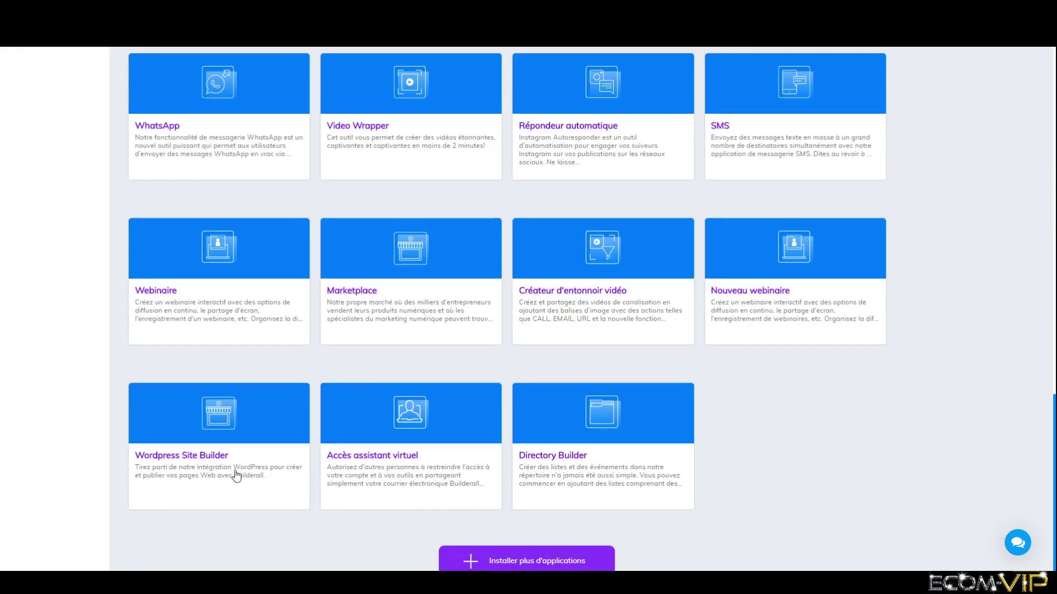
- Enter the Wordpress Site Builder and start a new site from the Create Website card
{"action": "mouse_move", "coordinate": [304, 465]}
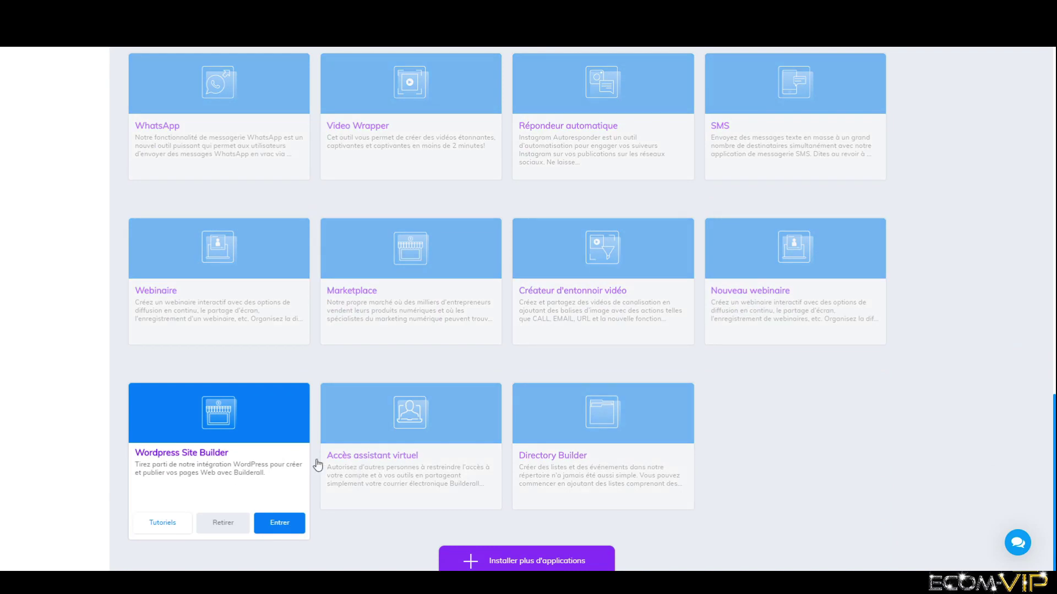
{"action": "left_click", "coordinate": [298, 528]}
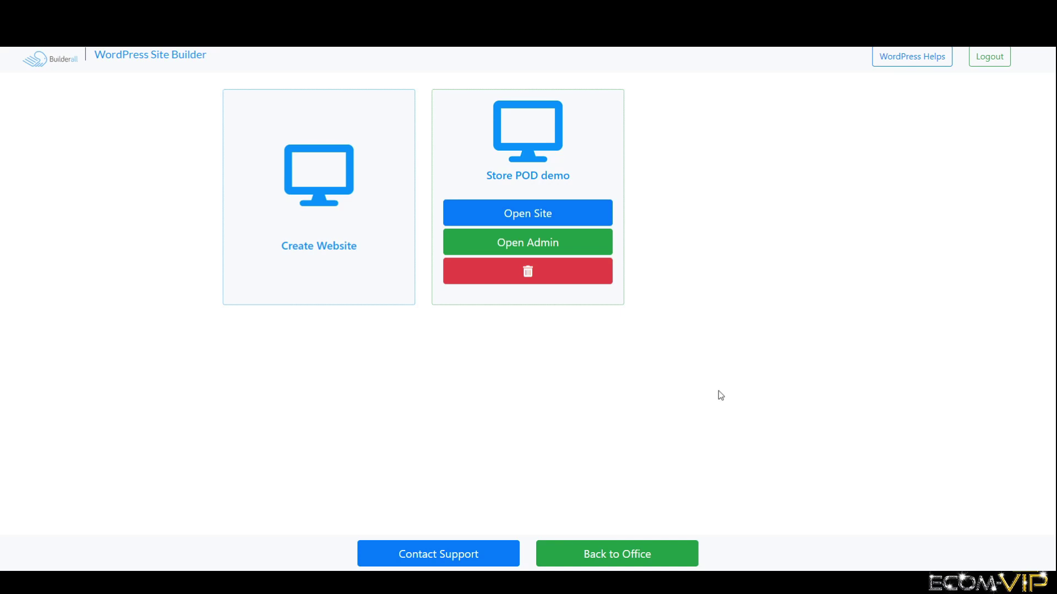
{"action": "left_click", "coordinate": [349, 213]}
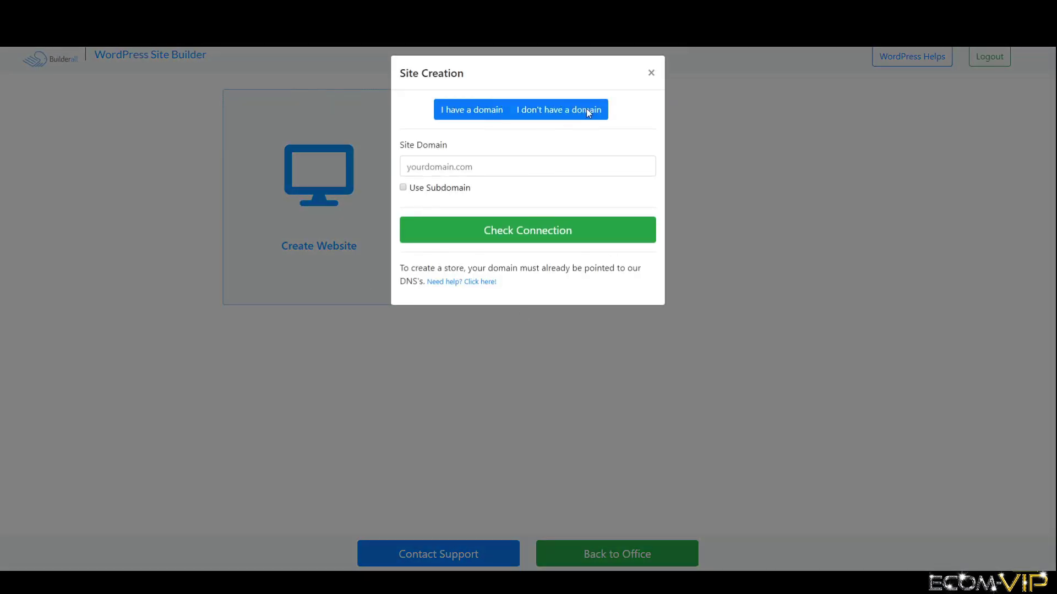
- Choose a free subdomain, enter 'demoecomviptest' and check its availability
{"action": "left_click", "coordinate": [567, 111]}
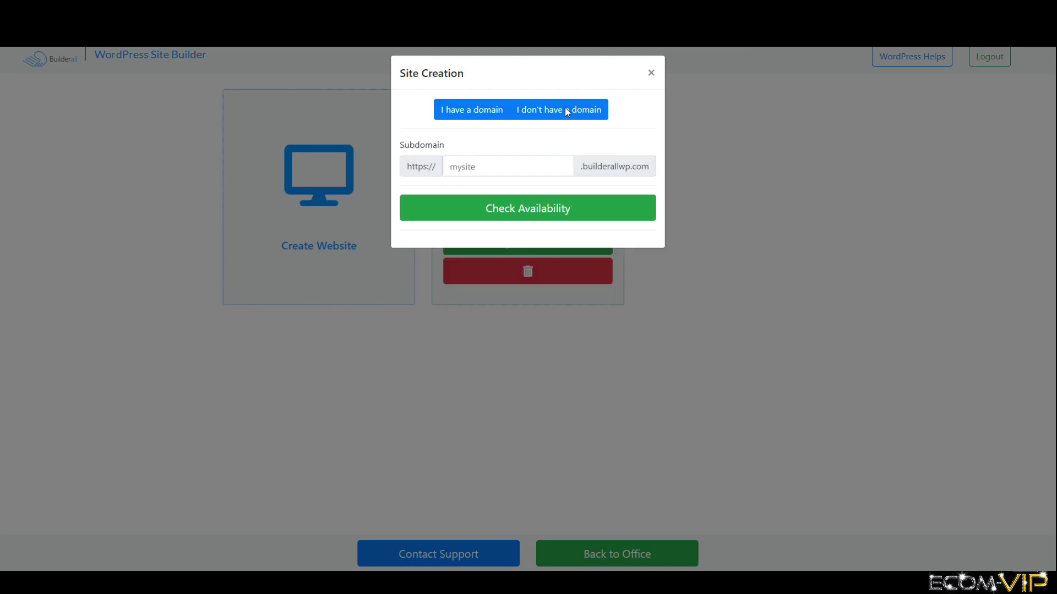
{"action": "left_click", "coordinate": [531, 173]}
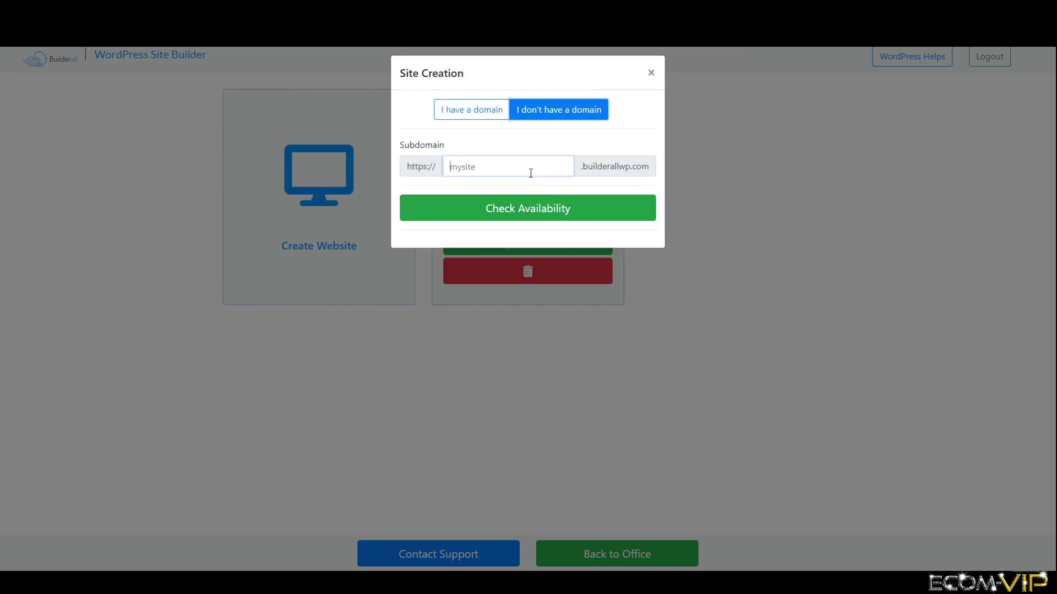
{"action": "type", "text": "demoecomvip"}
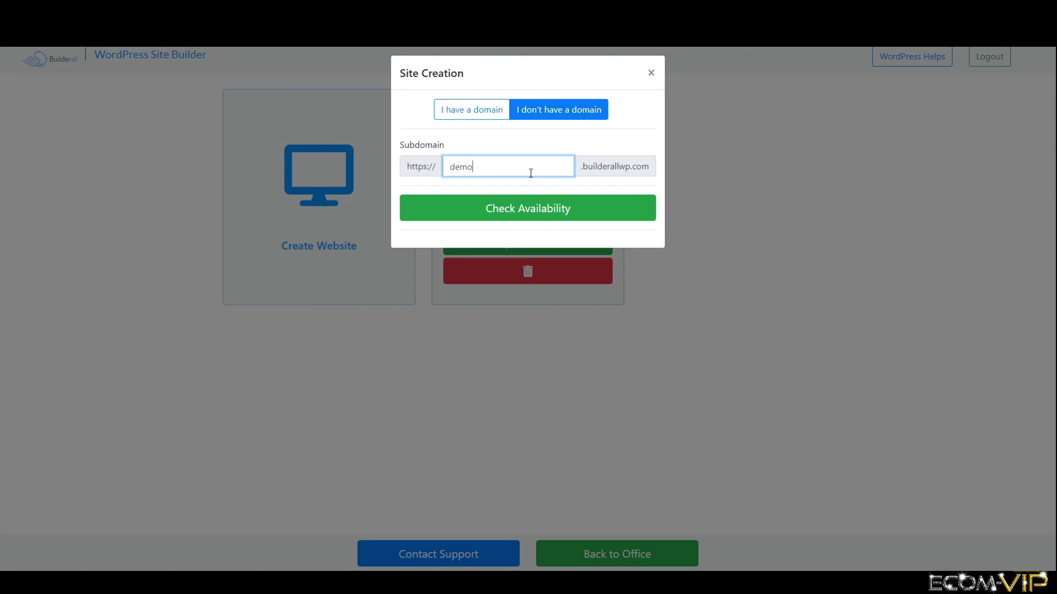
{"action": "type", "text": "test"}
{"action": "left_click", "coordinate": [537, 209]}
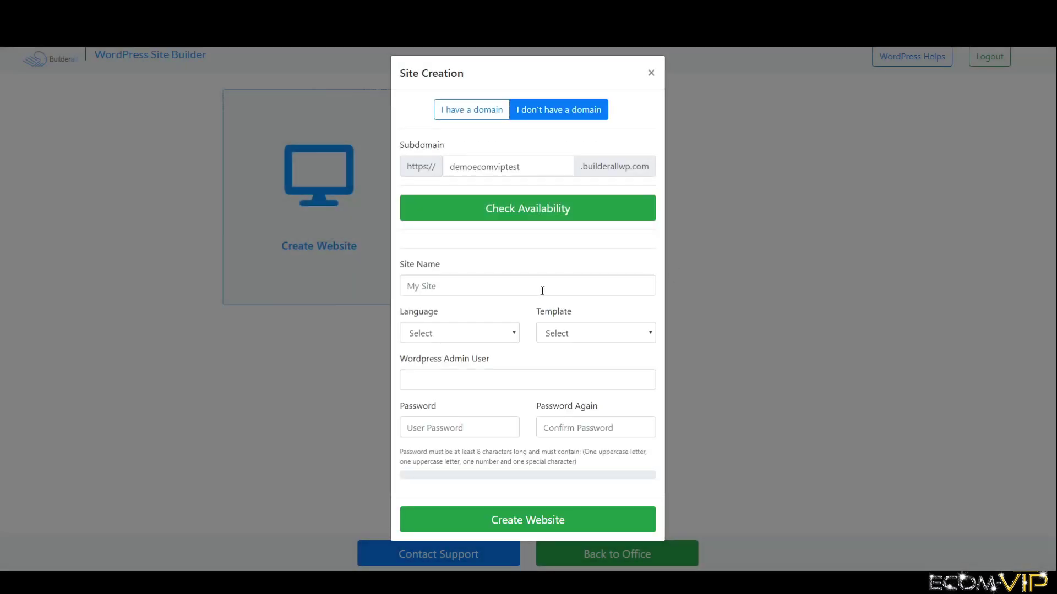
- Paste the site name 'demo builderall wordpress', set language French (France) and the Default template
{"action": "left_click", "coordinate": [542, 286]}
{"action": "type", "text": "demo Builderall wordpress"}
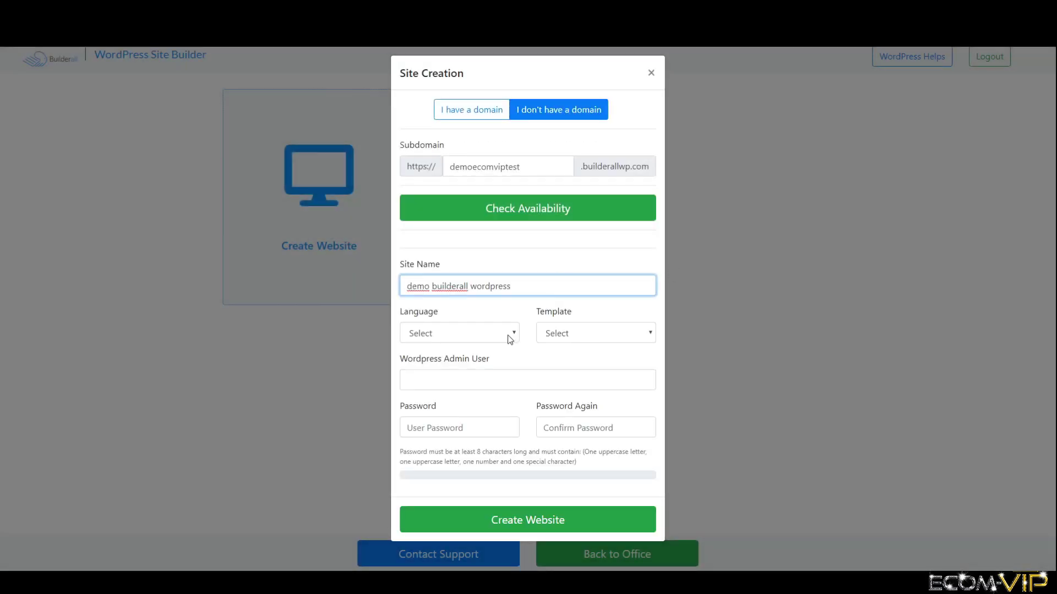
{"action": "left_click", "coordinate": [507, 334]}
{"action": "scroll", "coordinate": [461, 202], "scroll_direction": "down", "scroll_amount": 6}
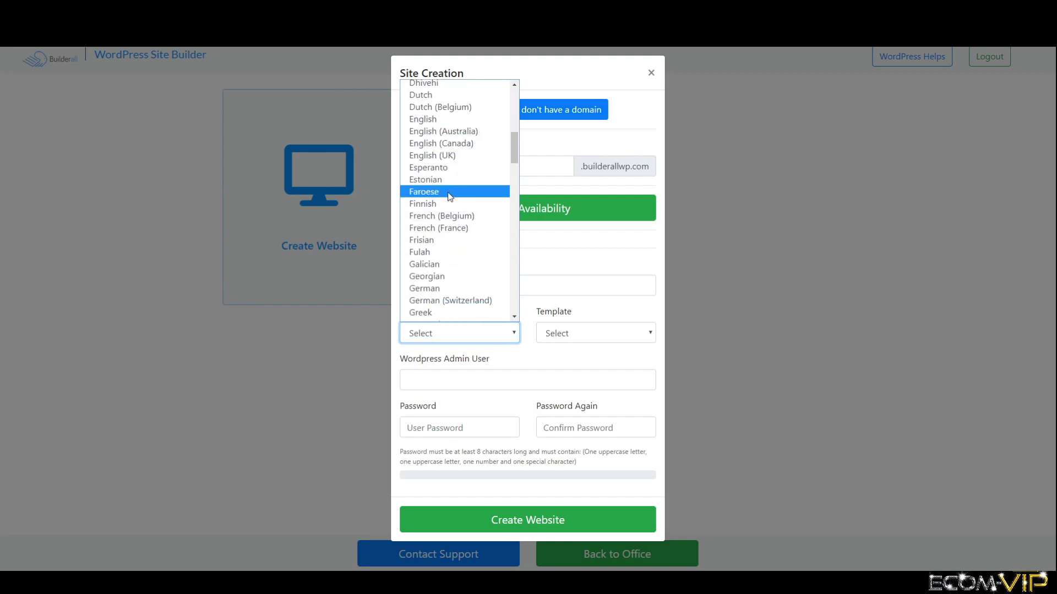
{"action": "left_click", "coordinate": [452, 227]}
{"action": "left_click", "coordinate": [589, 330]}
{"action": "left_click", "coordinate": [590, 358]}
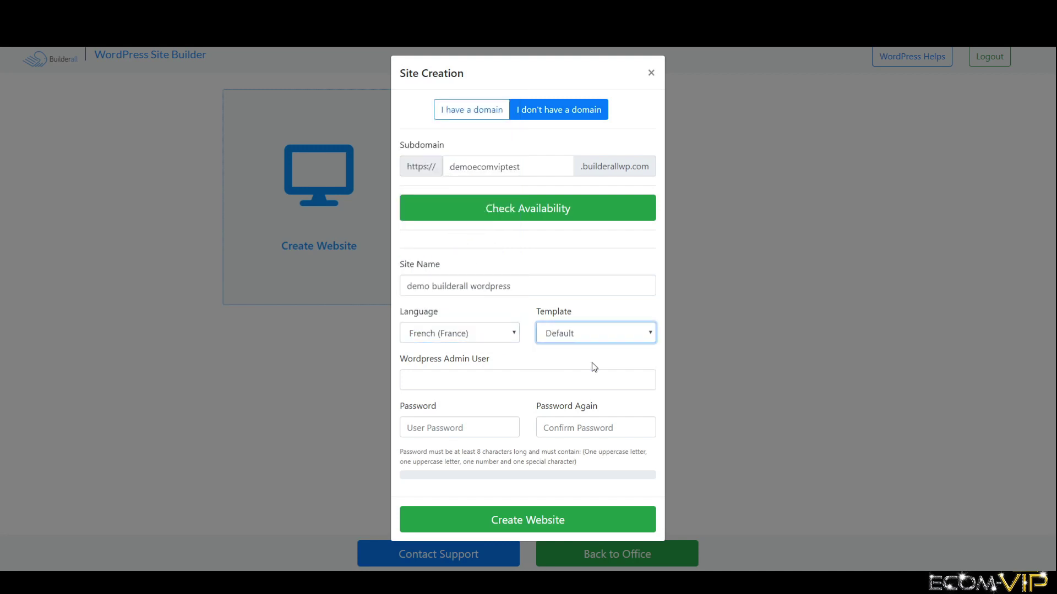
- Enter the WordPress admin username and password twice, then create the website
{"action": "left_click", "coordinate": [508, 383]}
{"action": "type", "text": "christiean"}
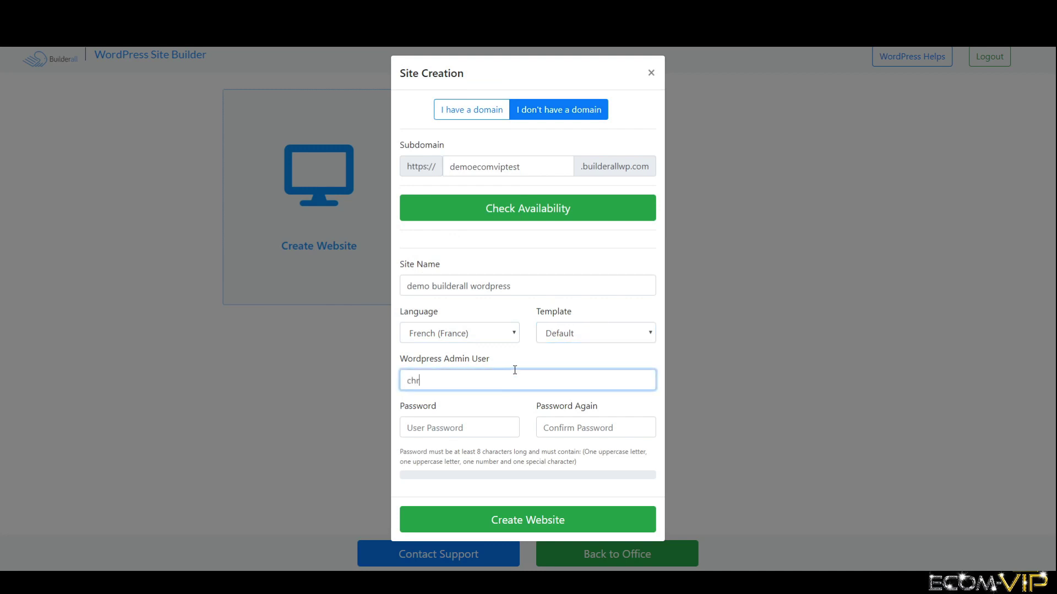
{"action": "key", "text": "BackSpace"}
{"action": "key", "text": "BackSpace"}
{"action": "key", "text": "BackSpace"}
{"action": "type", "text": "anecomvip"}
{"action": "key", "text": "Tab"}
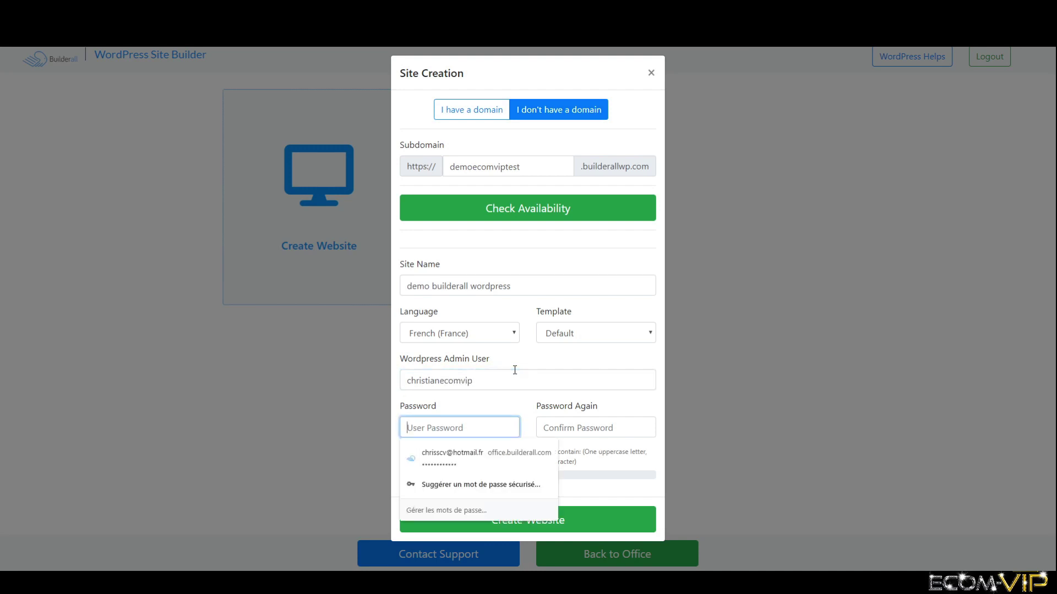
{"action": "type", "text": "•••••••••••••••••"}
{"action": "key", "text": "Tab"}
{"action": "type", "text": "•••••••••••••••••"}
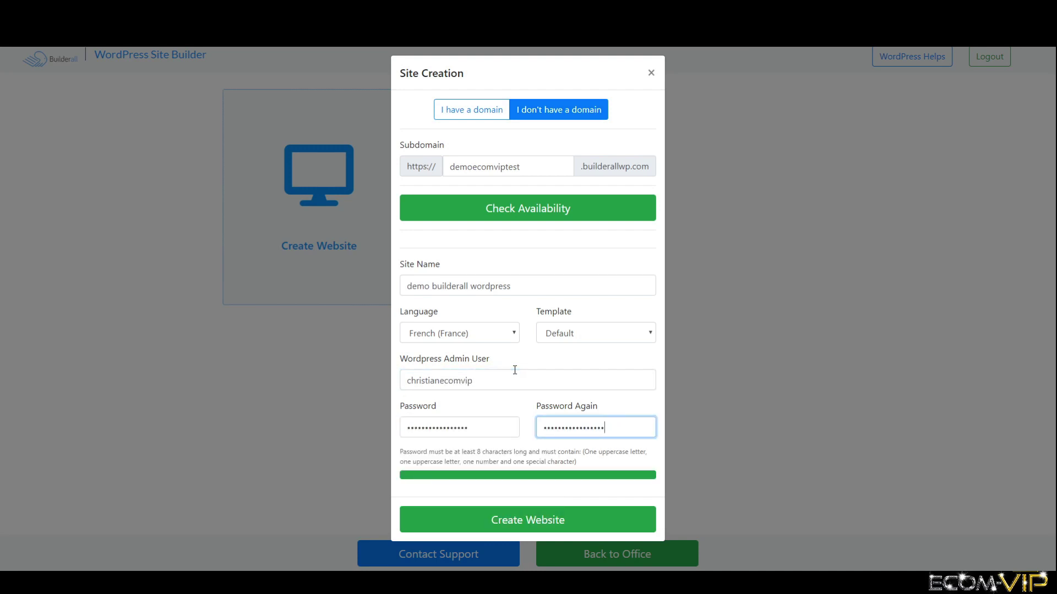
{"action": "left_click", "coordinate": [514, 514]}
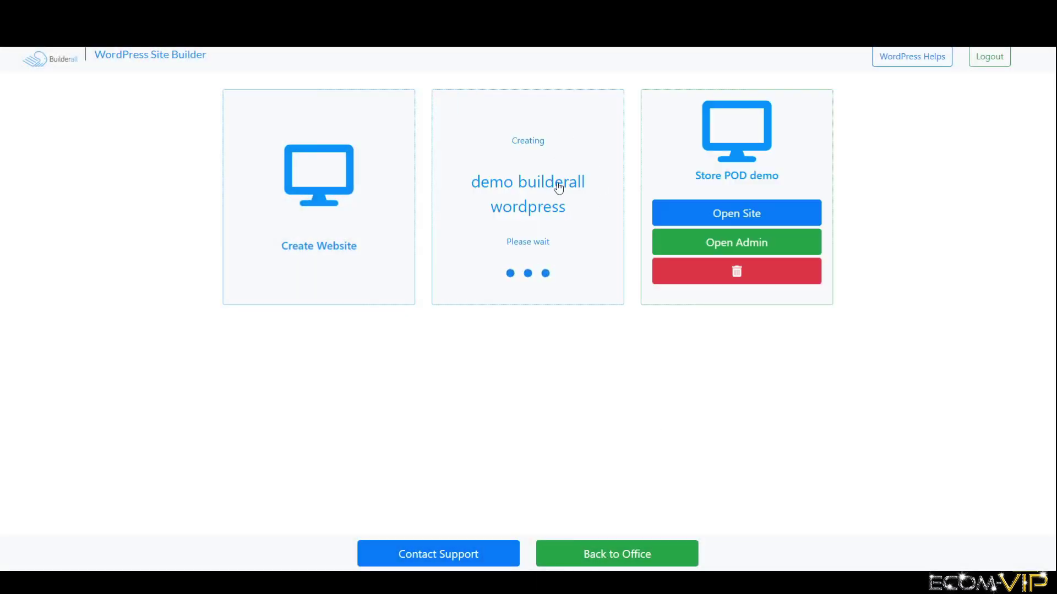
- Go back to the Builderall office and accept the Send Me Messages! notification prompt
{"action": "left_click", "coordinate": [617, 553]}
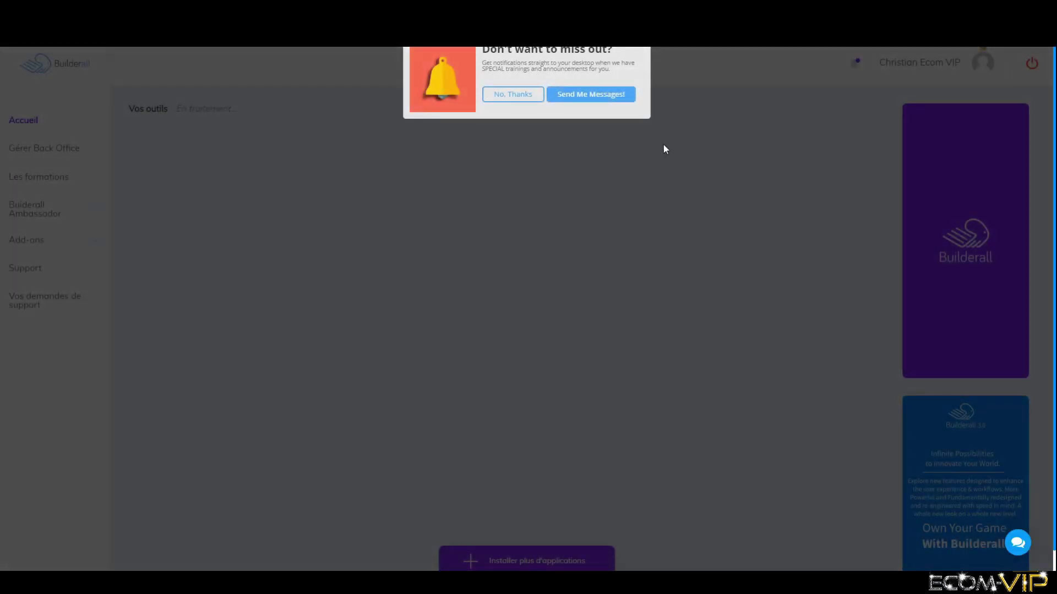
{"action": "left_click", "coordinate": [608, 94]}
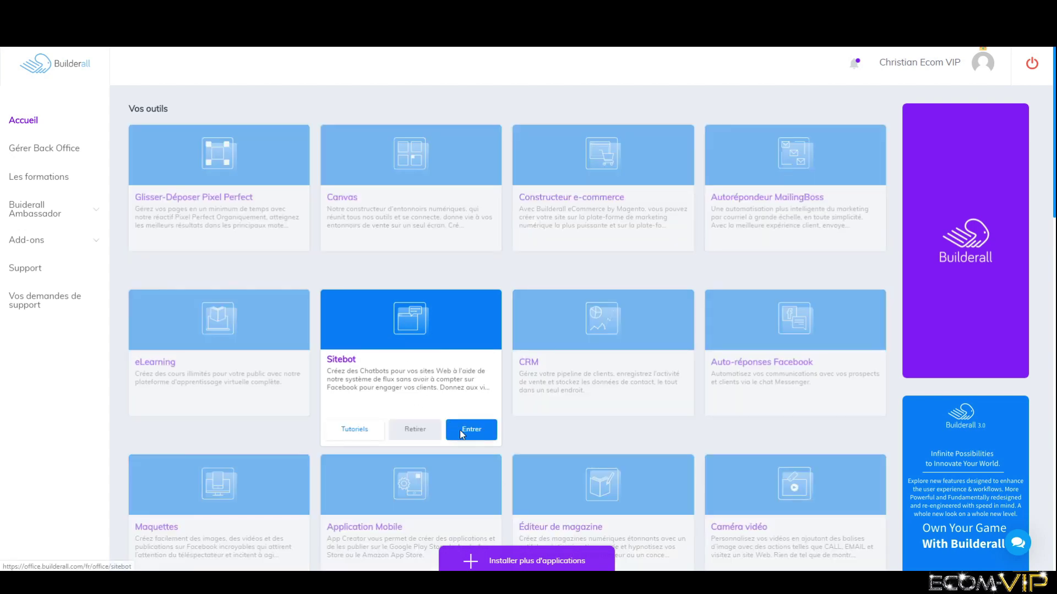
- Open Sitebot and load the Ecom VIP flow in the editor
{"action": "left_click", "coordinate": [460, 430]}
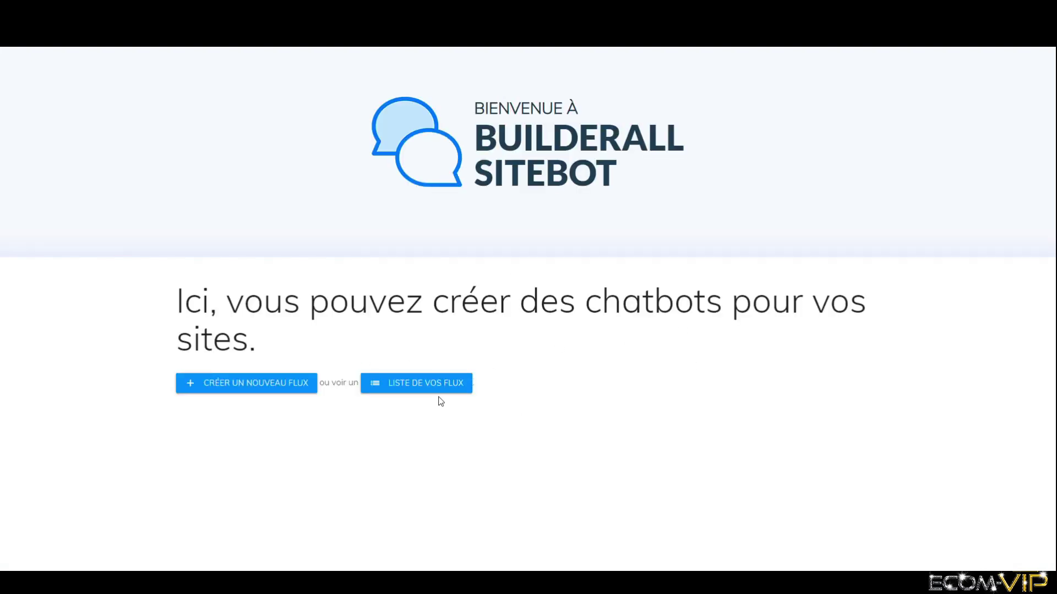
{"action": "left_click", "coordinate": [415, 385]}
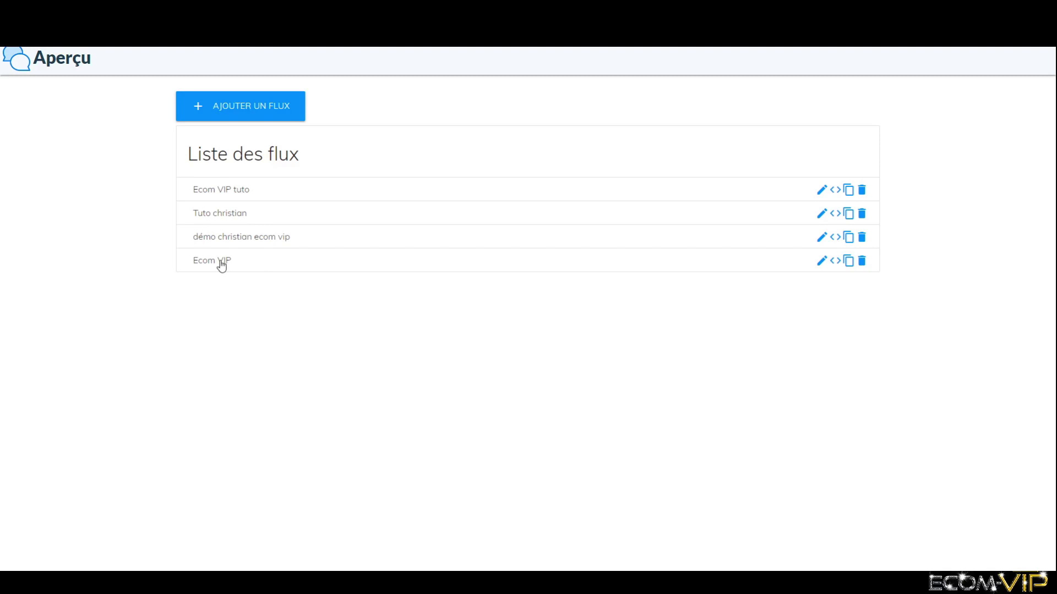
{"action": "left_click", "coordinate": [222, 262]}
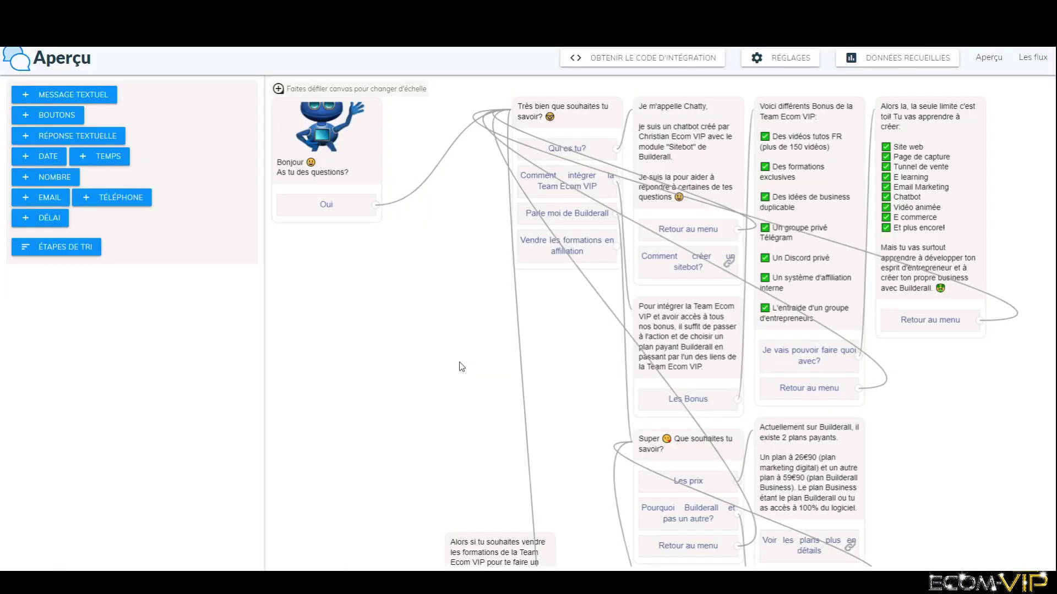
- Pan around the flow diagram to review the 'Bonjour, As-tu des questions?' greeting and button branches
{"action": "scroll", "coordinate": [616, 311], "scroll_direction": "up", "scroll_amount": 1}
{"action": "scroll", "coordinate": [688, 342], "scroll_direction": "down", "scroll_amount": 5}
{"action": "scroll", "coordinate": [767, 376], "scroll_direction": "up", "scroll_amount": 2}
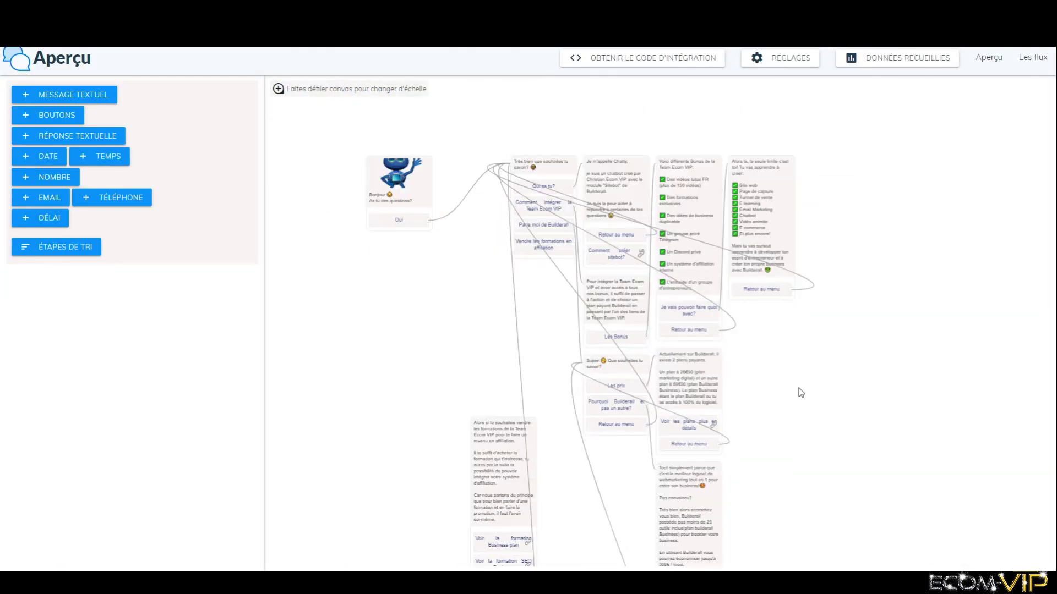
{"action": "scroll", "coordinate": [825, 408], "scroll_direction": "up", "scroll_amount": 1}
{"action": "left_click_drag", "start_coordinate": [854, 425], "coordinate": [846, 326]}
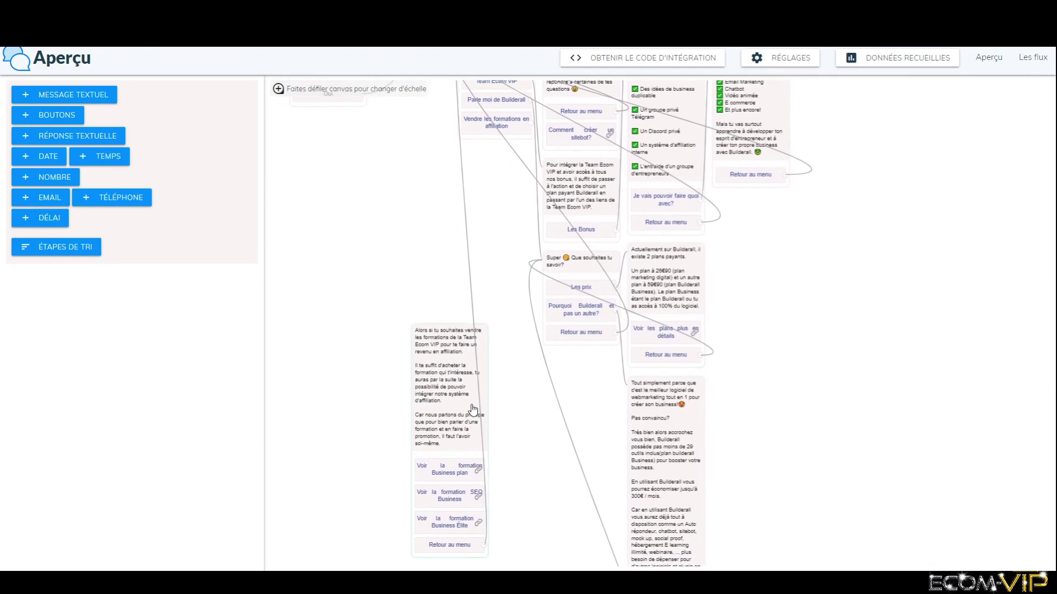
{"action": "left_click_drag", "start_coordinate": [472, 409], "coordinate": [451, 273]}
{"action": "scroll", "coordinate": [897, 358], "scroll_direction": "up", "scroll_amount": 2}
{"action": "scroll", "coordinate": [830, 341], "scroll_direction": "down", "scroll_amount": 3}
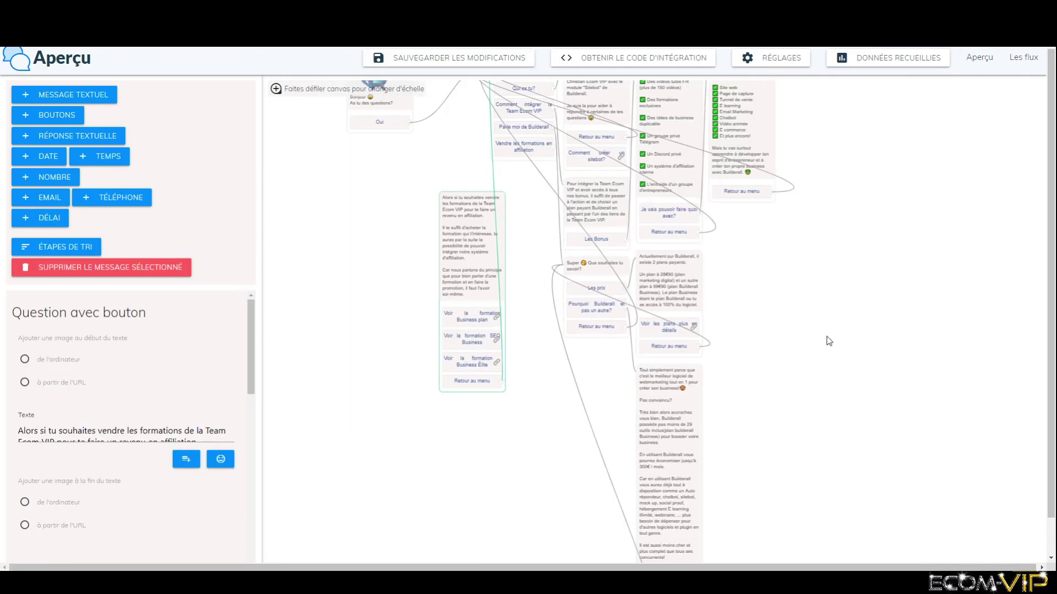
{"action": "scroll", "coordinate": [837, 385], "scroll_direction": "down", "scroll_amount": 3}
{"action": "scroll", "coordinate": [842, 371], "scroll_direction": "up", "scroll_amount": 1}
{"action": "scroll", "coordinate": [845, 361], "scroll_direction": "down", "scroll_amount": 1}
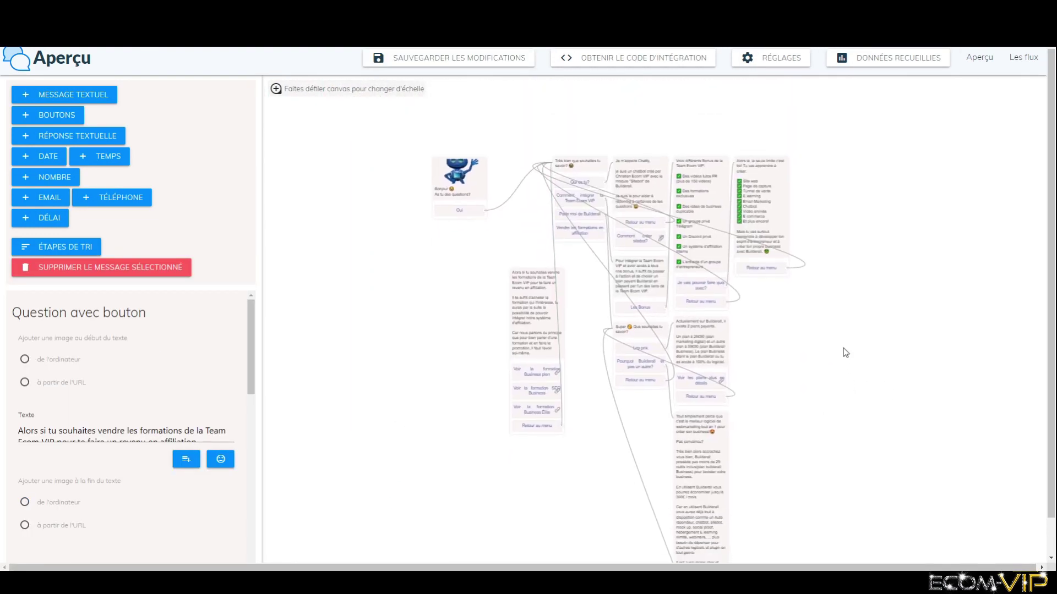
{"action": "left_click_drag", "start_coordinate": [846, 352], "coordinate": [782, 381]}
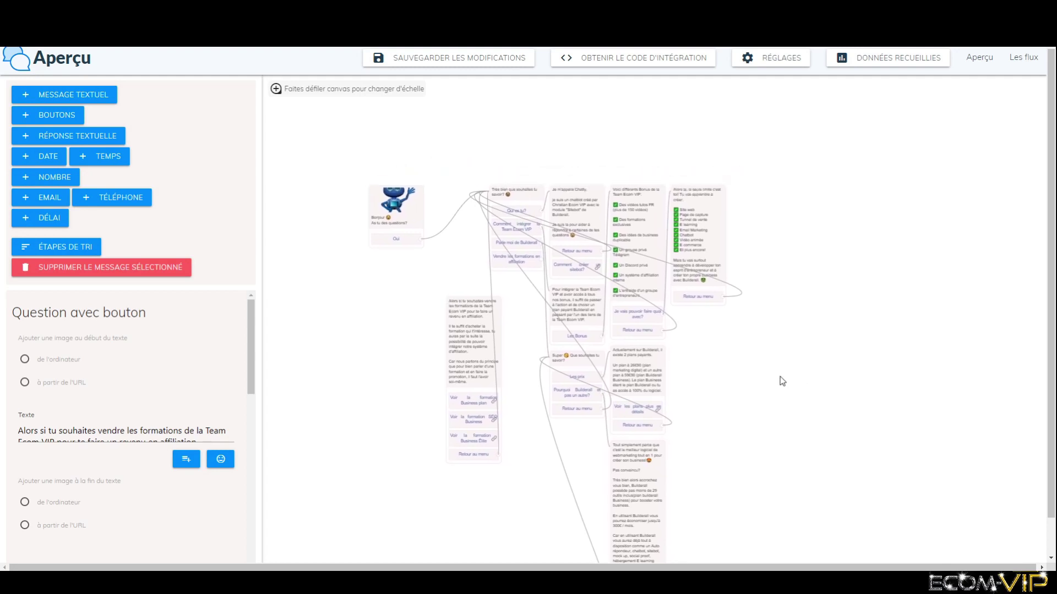
{"action": "left_click_drag", "start_coordinate": [798, 431], "coordinate": [795, 383]}
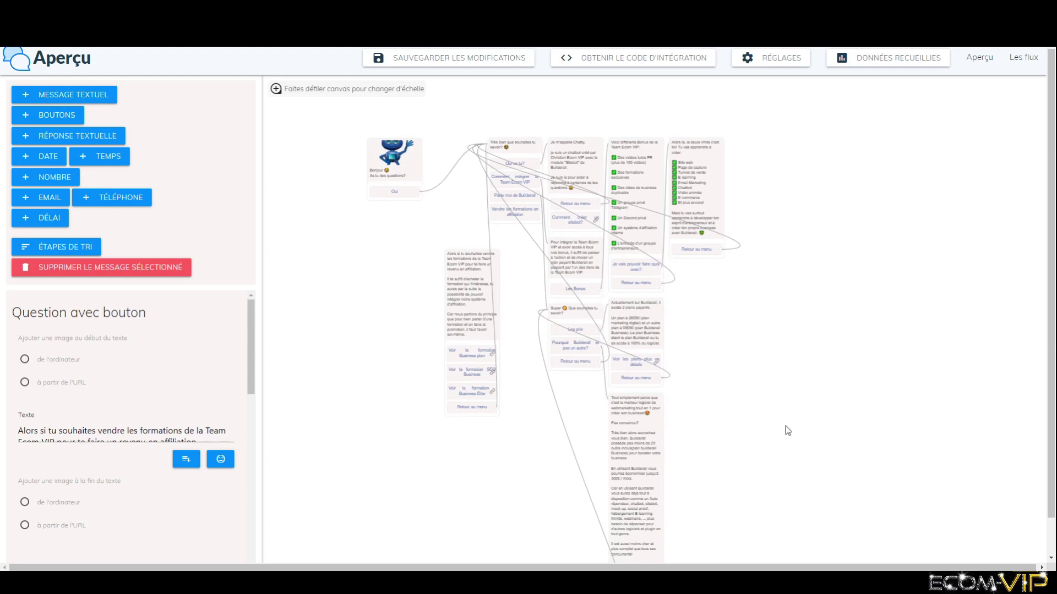
{"action": "mouse_move", "coordinate": [825, 462]}
{"action": "left_mouse_down"}
{"action": "mouse_move", "coordinate": [815, 415]}
{"action": "mouse_move", "coordinate": [835, 459]}
{"action": "left_mouse_up"}
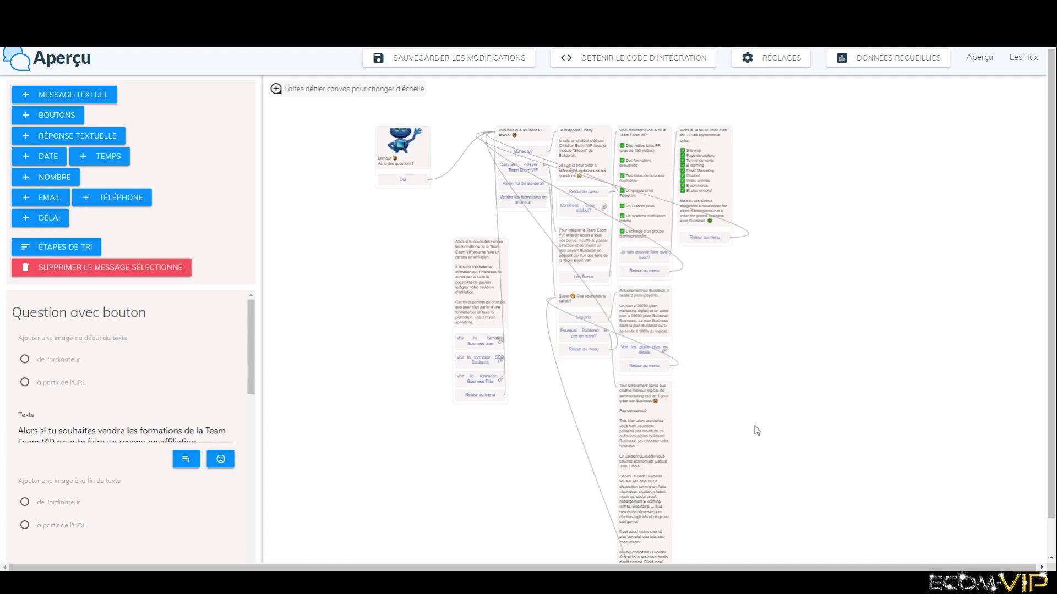
{"action": "left_click_drag", "start_coordinate": [754, 426], "coordinate": [775, 447]}
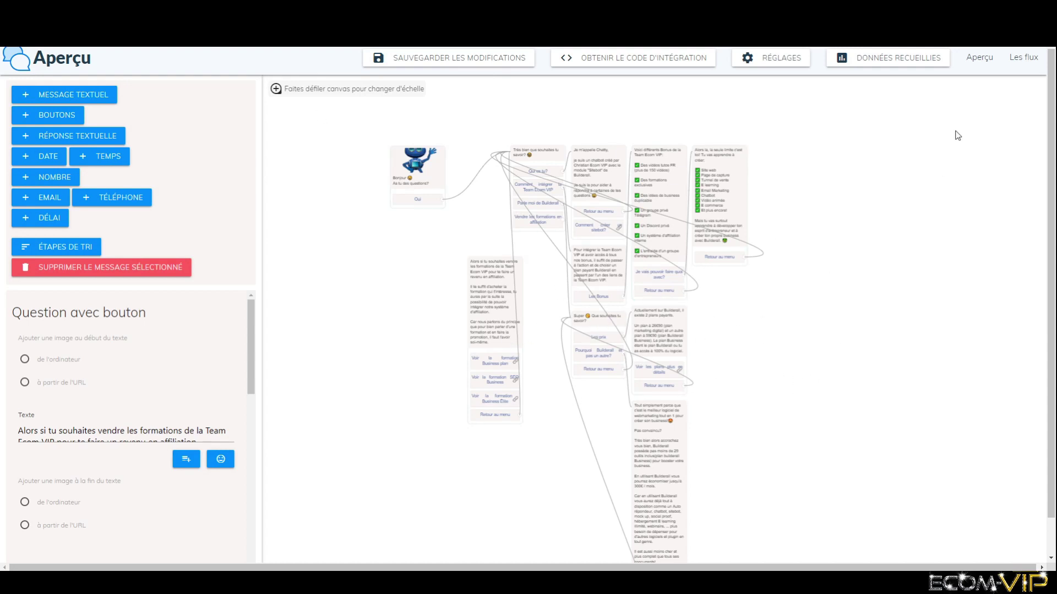
- From Les flux, copy the Ecom VIP flow's iframe embed code and close the dialog
{"action": "left_click", "coordinate": [1022, 60]}
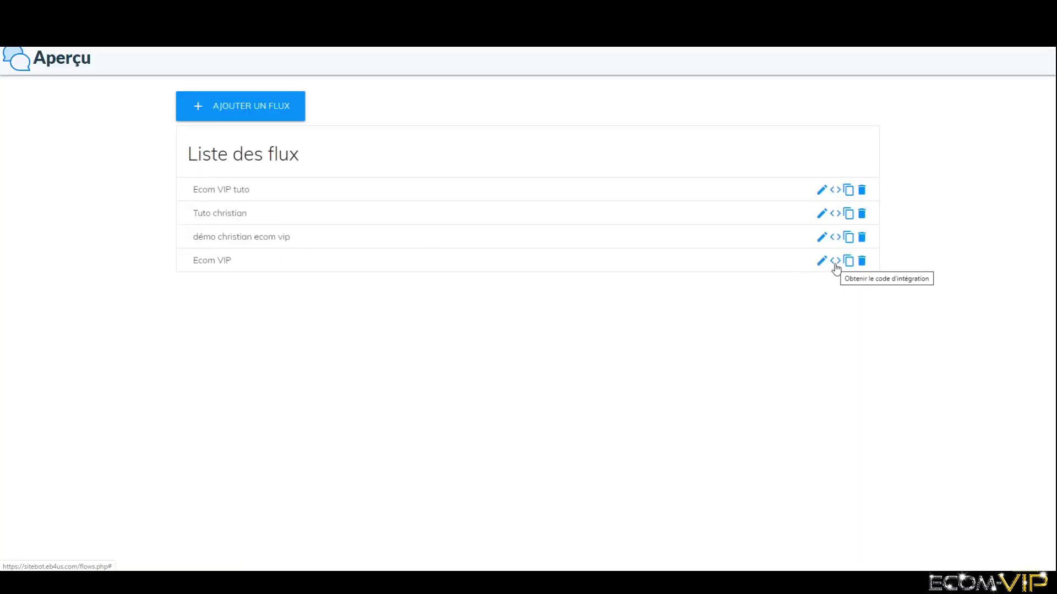
{"action": "left_click", "coordinate": [834, 264]}
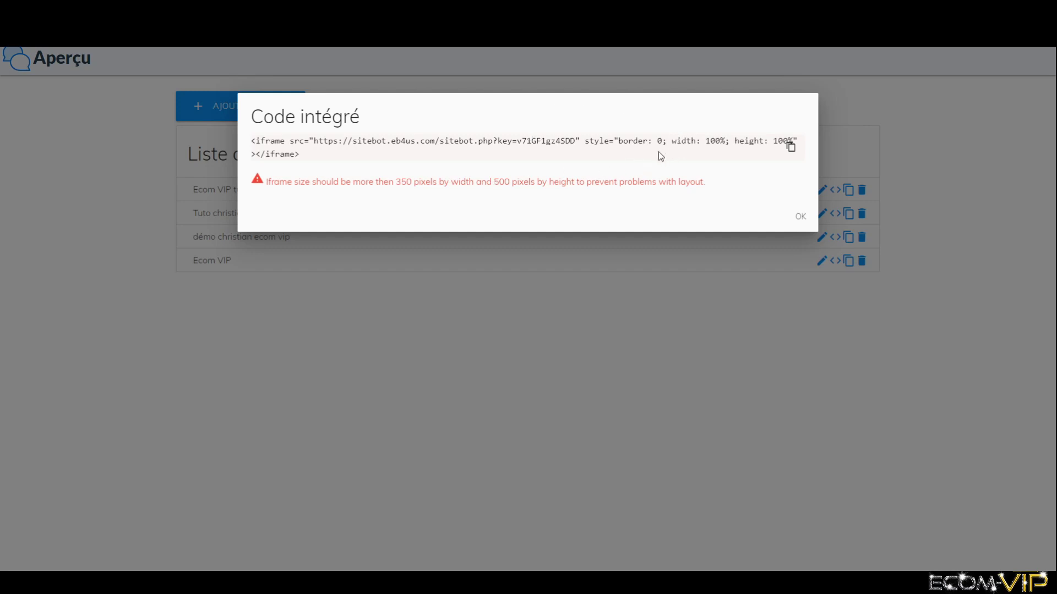
{"action": "left_click", "coordinate": [793, 152]}
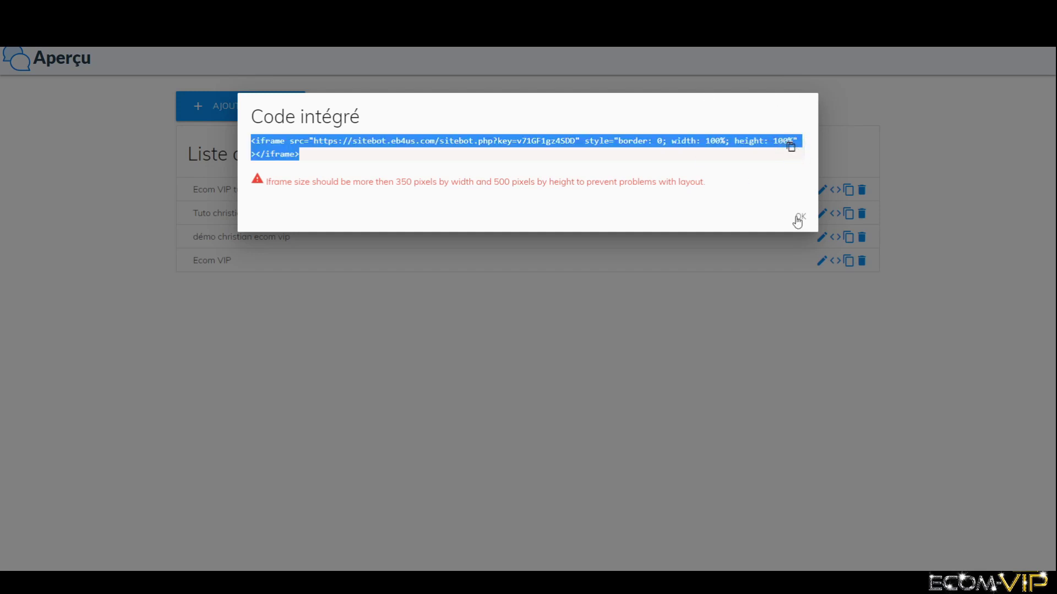
{"action": "left_click", "coordinate": [798, 216]}
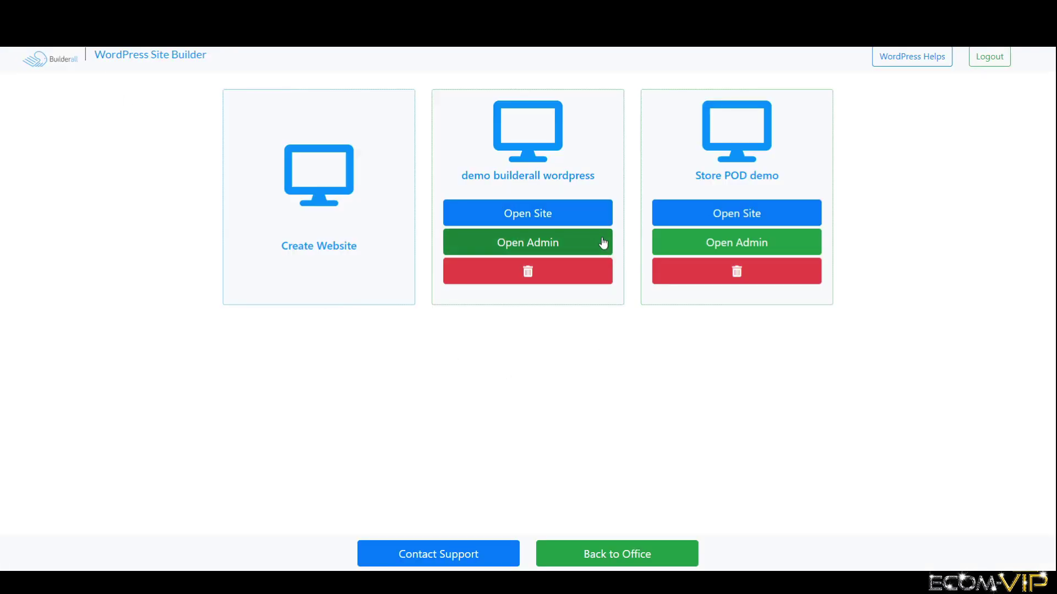
- Open the live demo builderall wordpress site, scroll through it, then close its tab
{"action": "left_click", "coordinate": [564, 219]}
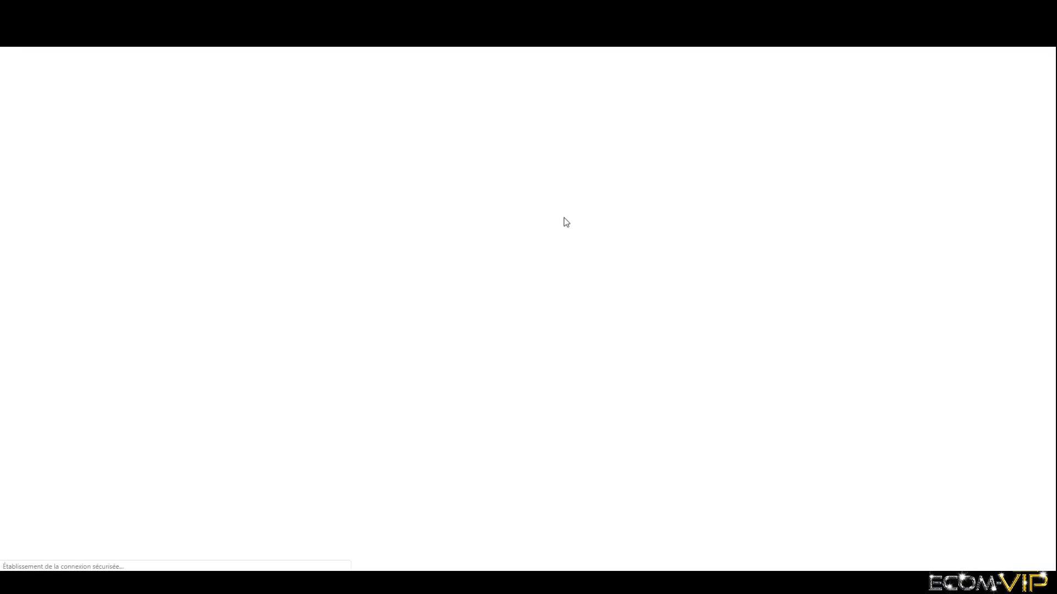
{"action": "scroll", "coordinate": [779, 373], "scroll_direction": "down", "scroll_amount": 5}
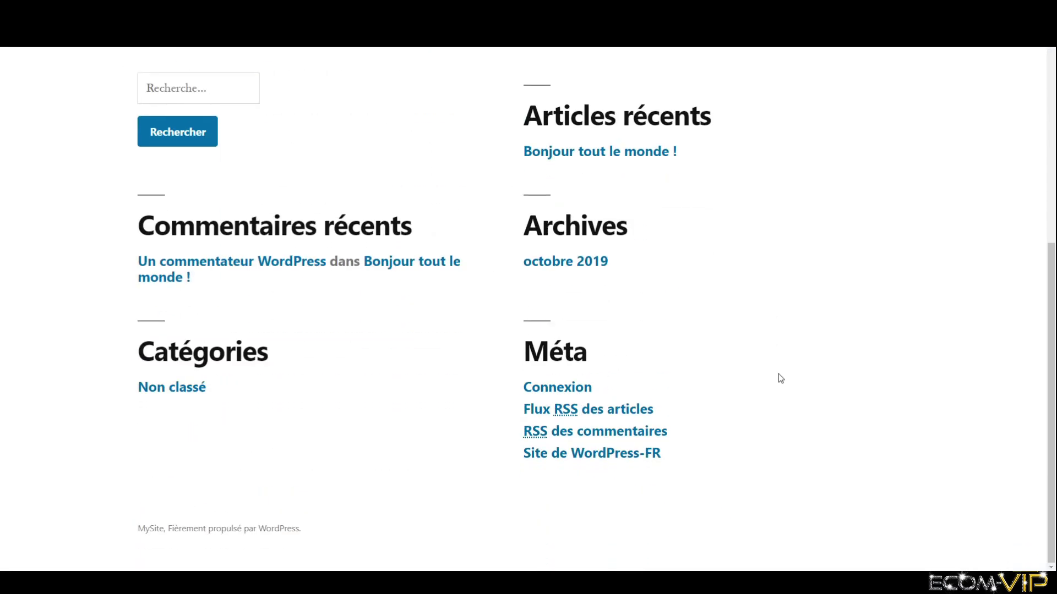
{"action": "scroll", "coordinate": [778, 374], "scroll_direction": "up", "scroll_amount": 5}
{"action": "key", "text": "ctrl+w"}
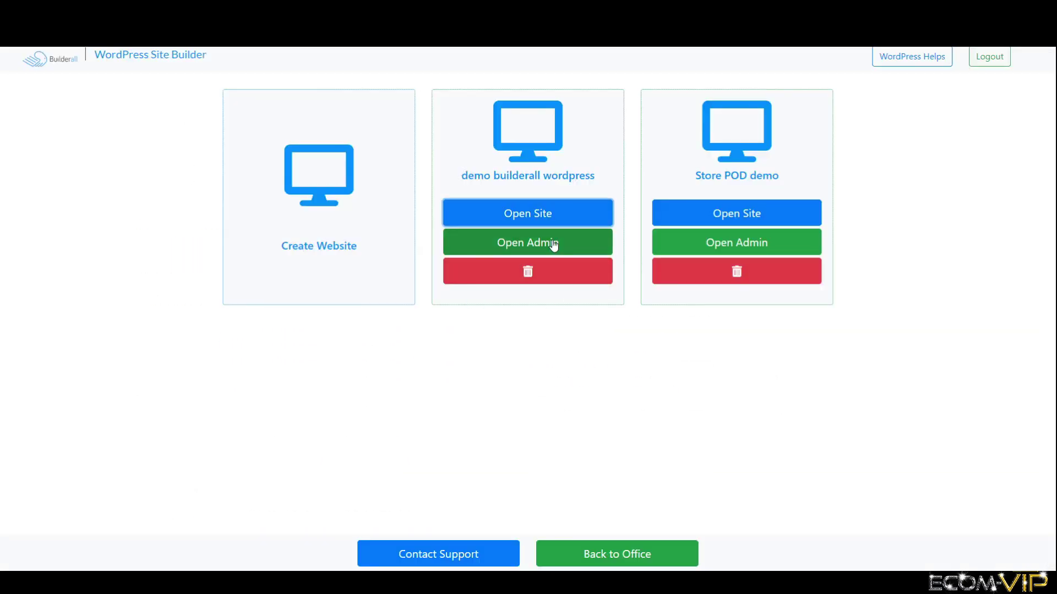
- Log into the demo site's WordPress admin with the admin username and password to reach the Tableau de bord
{"action": "left_click", "coordinate": [553, 243]}
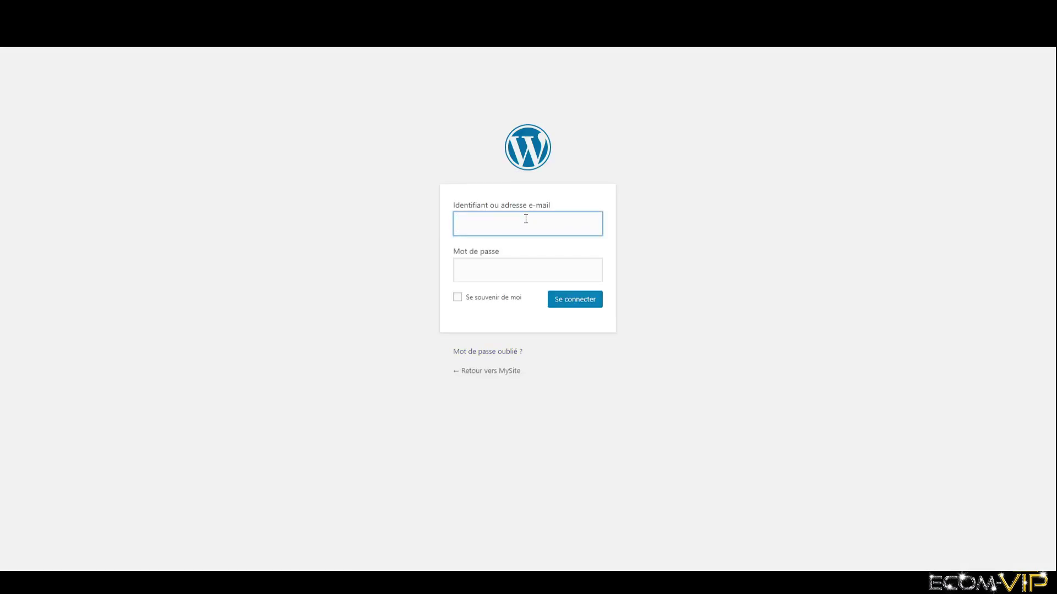
{"action": "type", "text": "chr"}
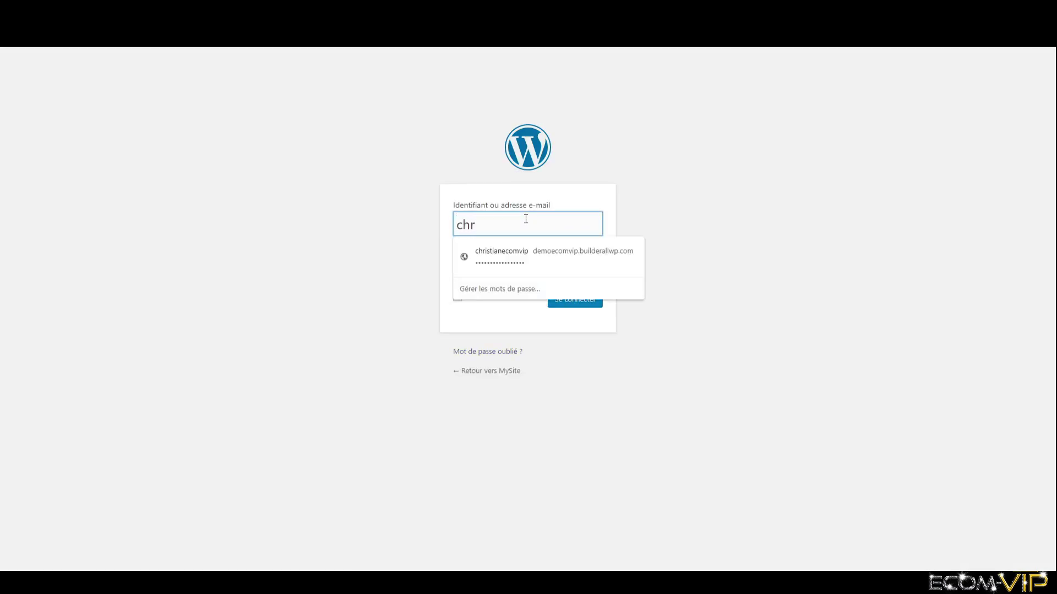
{"action": "type", "text": "istianecomvip"}
{"action": "key", "text": "Tab"}
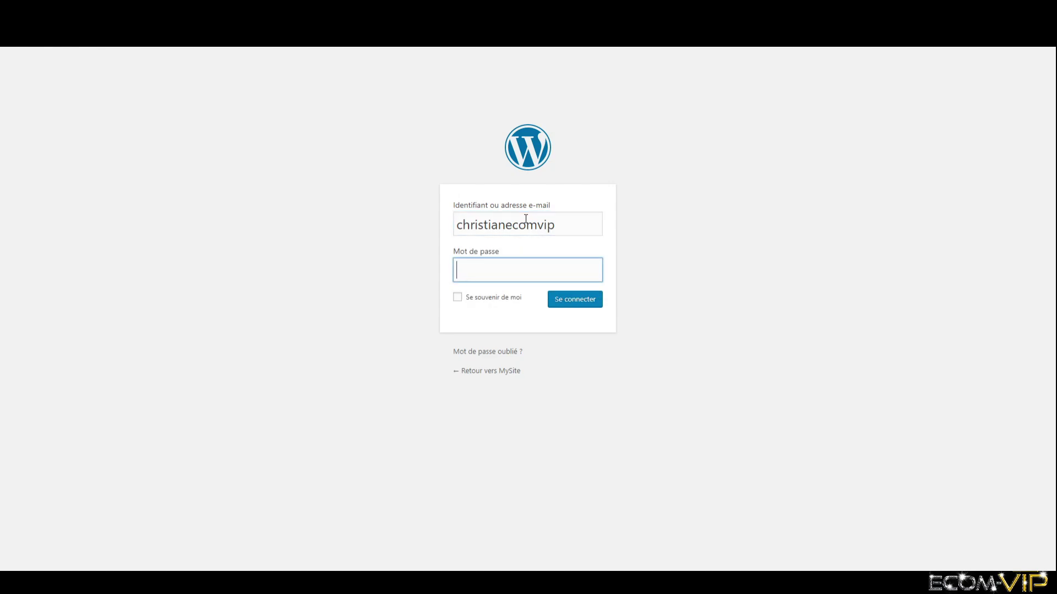
{"action": "type", "text": "•••••••••••••••••"}
{"action": "key", "text": "Return"}
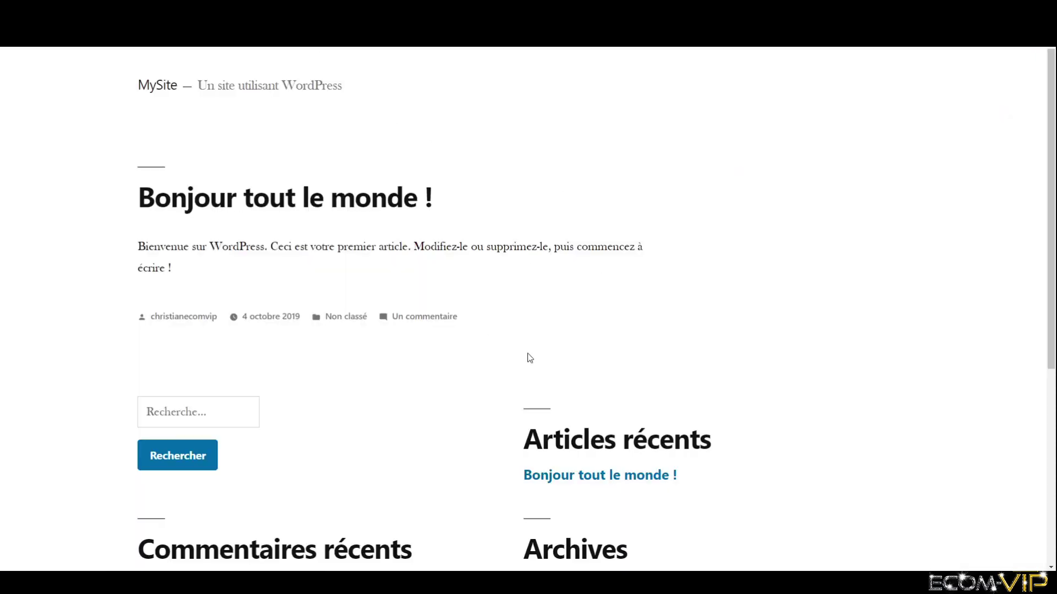
{"action": "scroll", "coordinate": [660, 349], "scroll_direction": "down", "scroll_amount": 5}
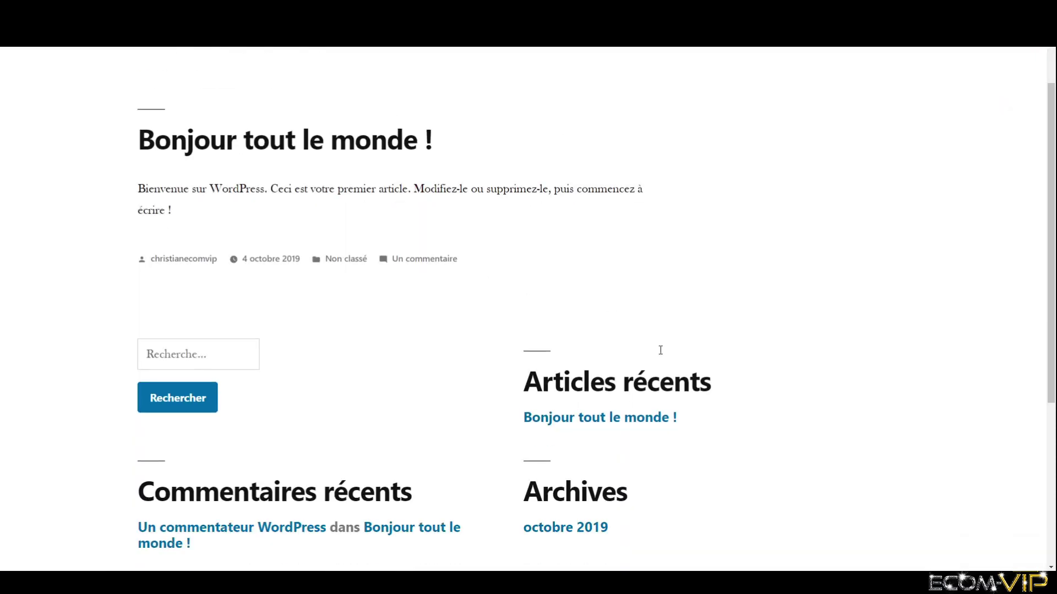
{"action": "scroll", "coordinate": [656, 352], "scroll_direction": "up", "scroll_amount": 6}
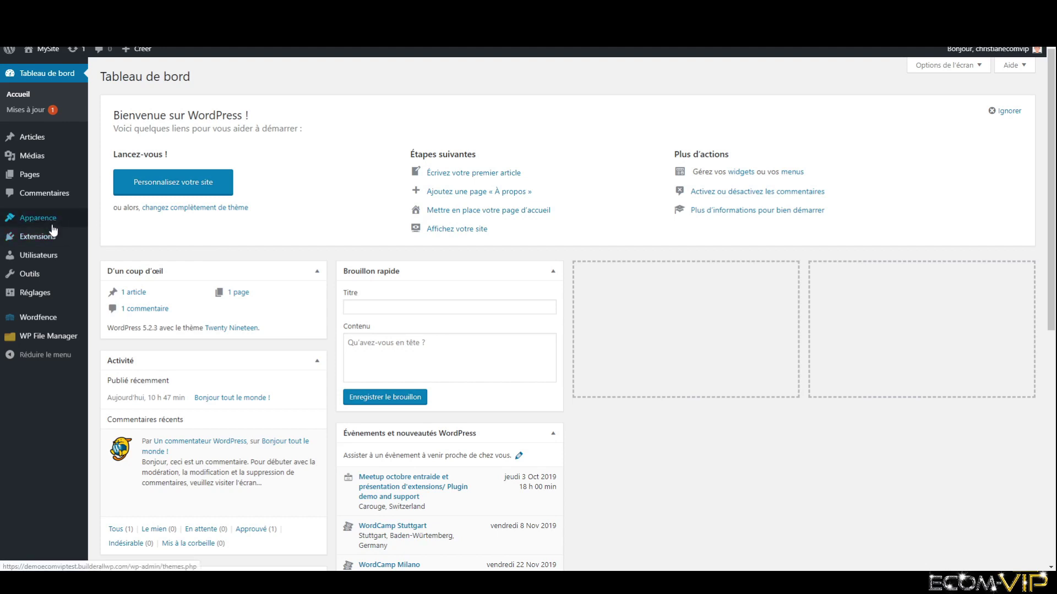
- Search Extensions > Ajouter for 'elementor', then install and activate Elementor Page Builder
{"action": "mouse_move", "coordinate": [49, 240]}
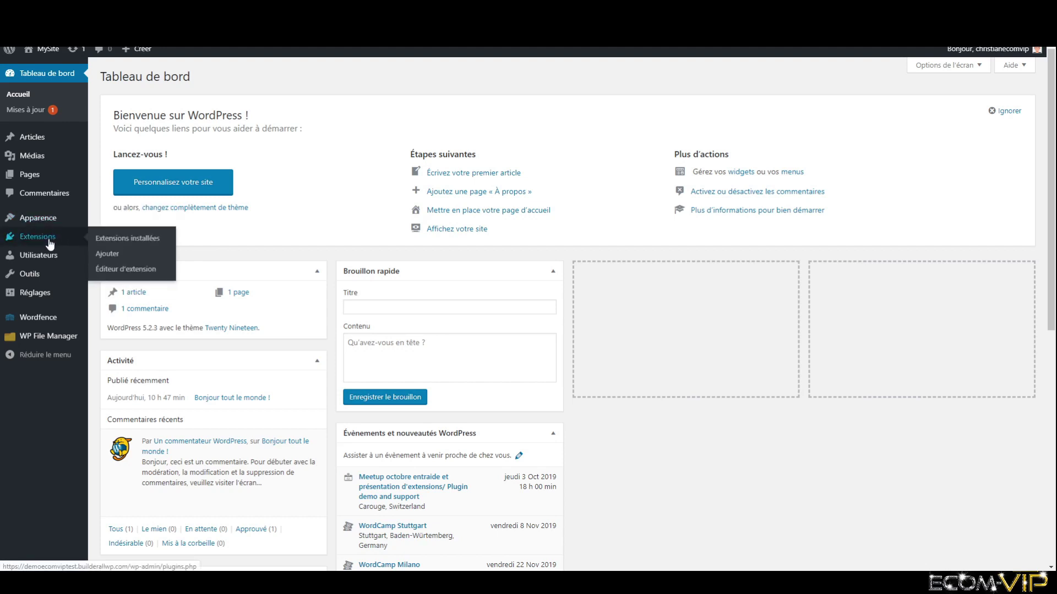
{"action": "left_click", "coordinate": [127, 256]}
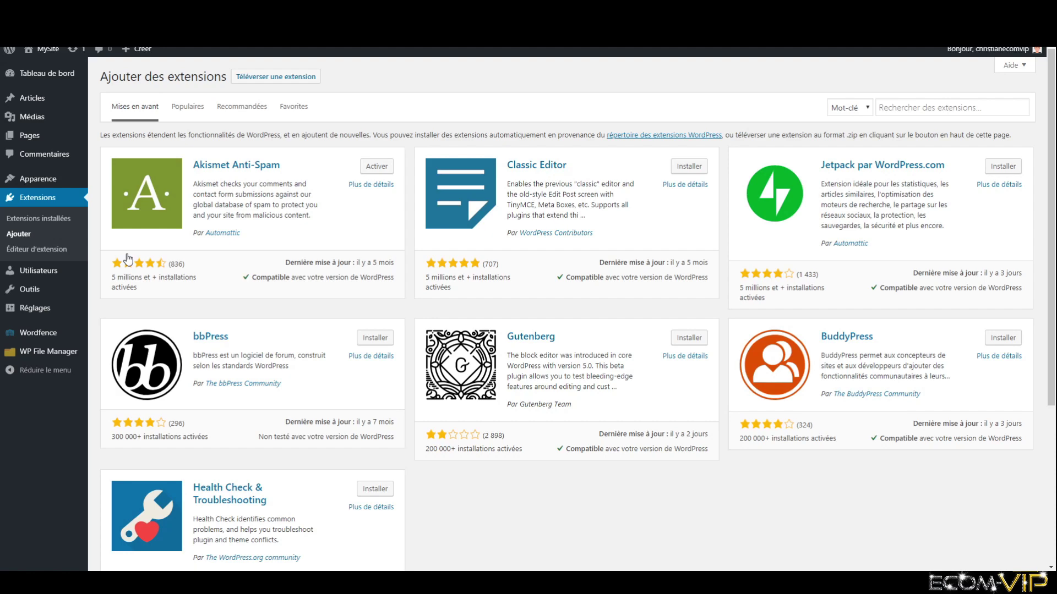
{"action": "left_click", "coordinate": [915, 110]}
{"action": "type", "text": "ele"}
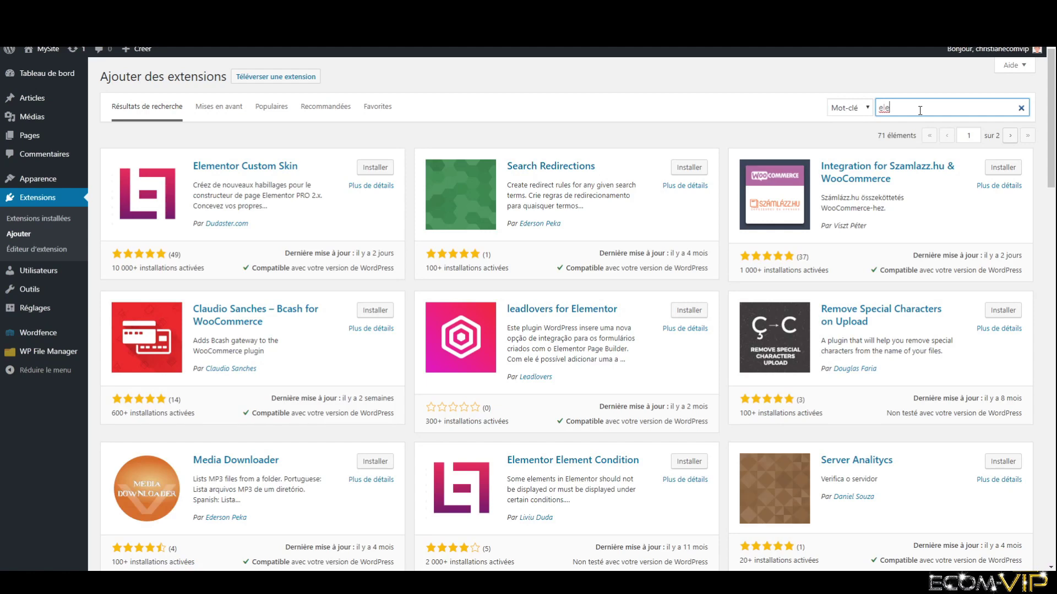
{"action": "type", "text": "mentor"}
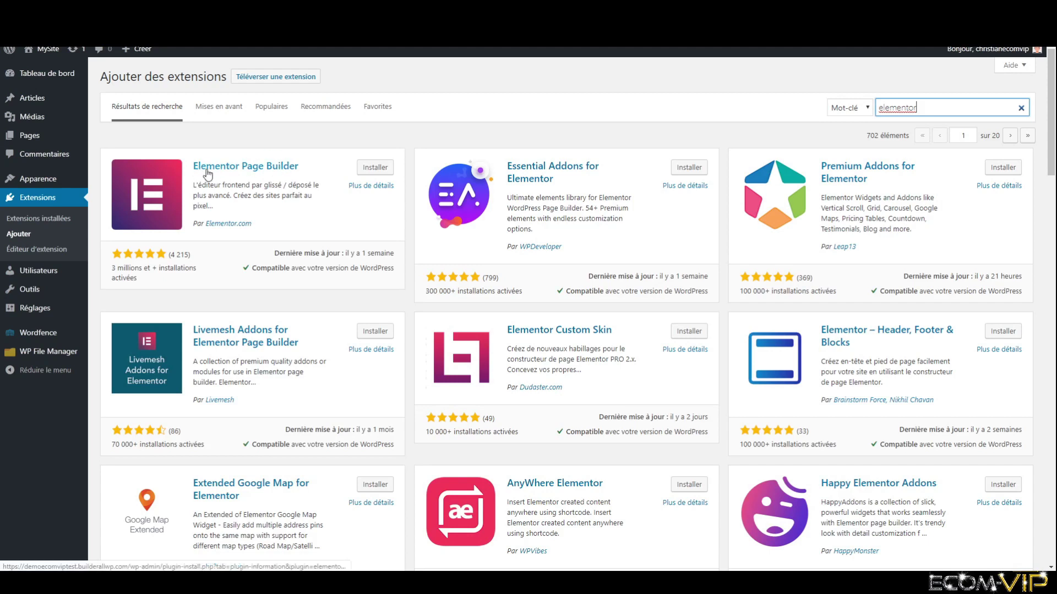
{"action": "left_click", "coordinate": [383, 171]}
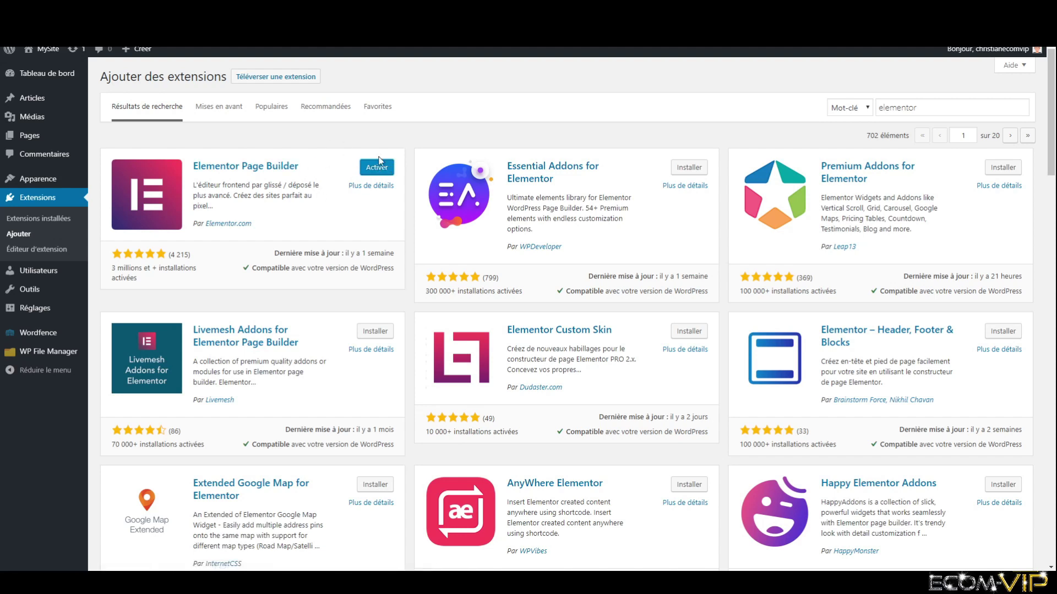
{"action": "left_click", "coordinate": [379, 168]}
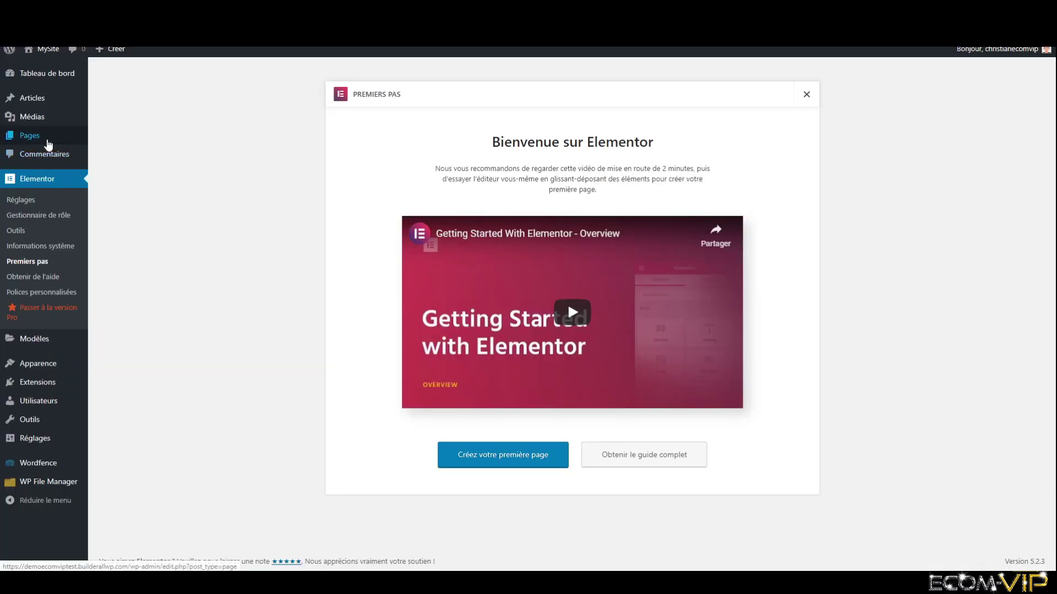
- From Toutes les pages, edit Page d'exemple and switch to 'Modifier avec Elementor'
{"action": "mouse_move", "coordinate": [49, 144]}
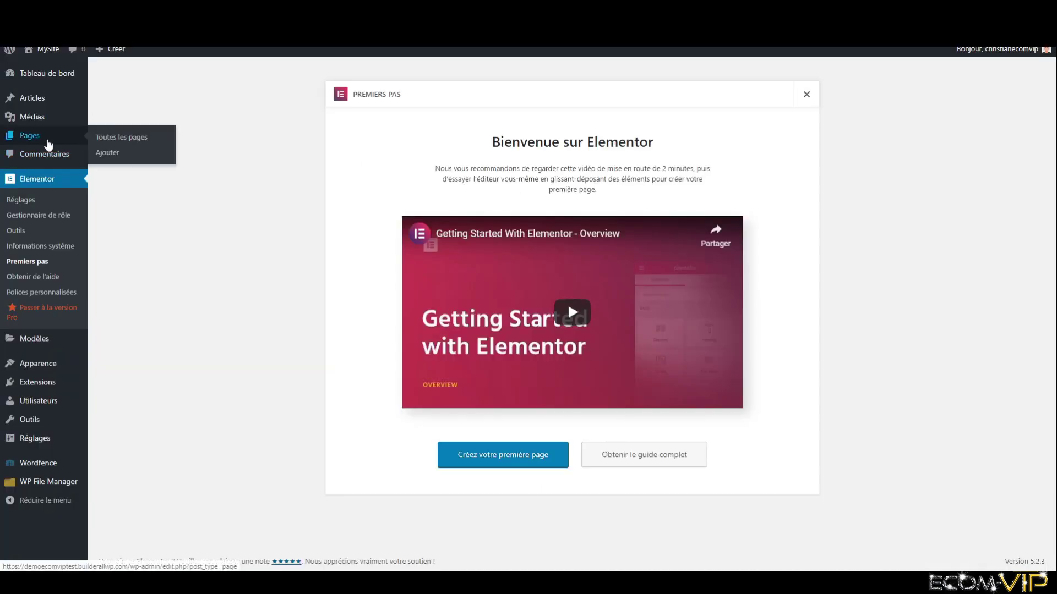
{"action": "left_click", "coordinate": [48, 144]}
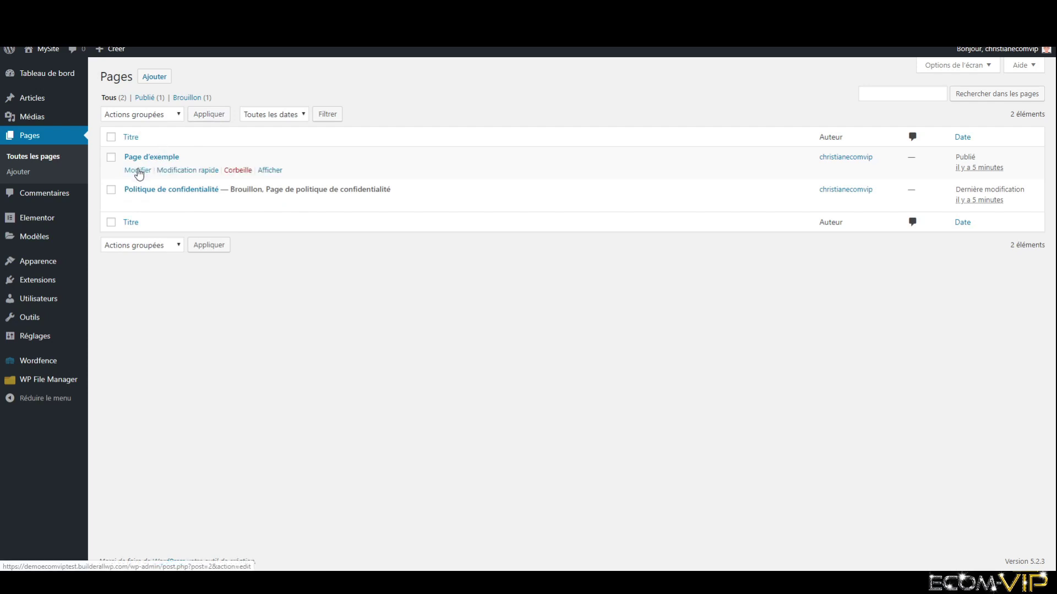
{"action": "left_click", "coordinate": [139, 174]}
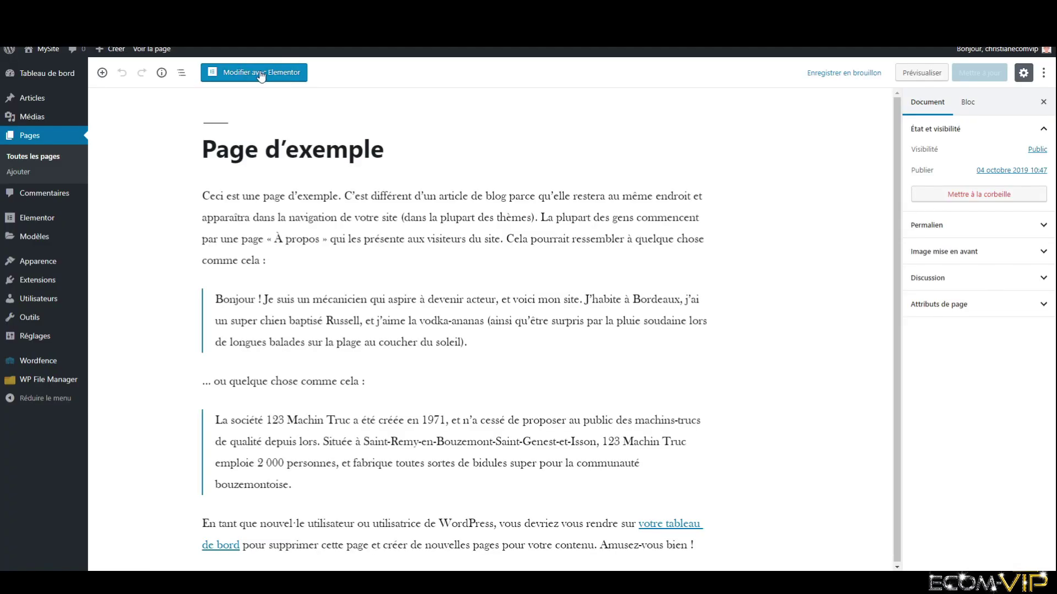
{"action": "left_click", "coordinate": [262, 75]}
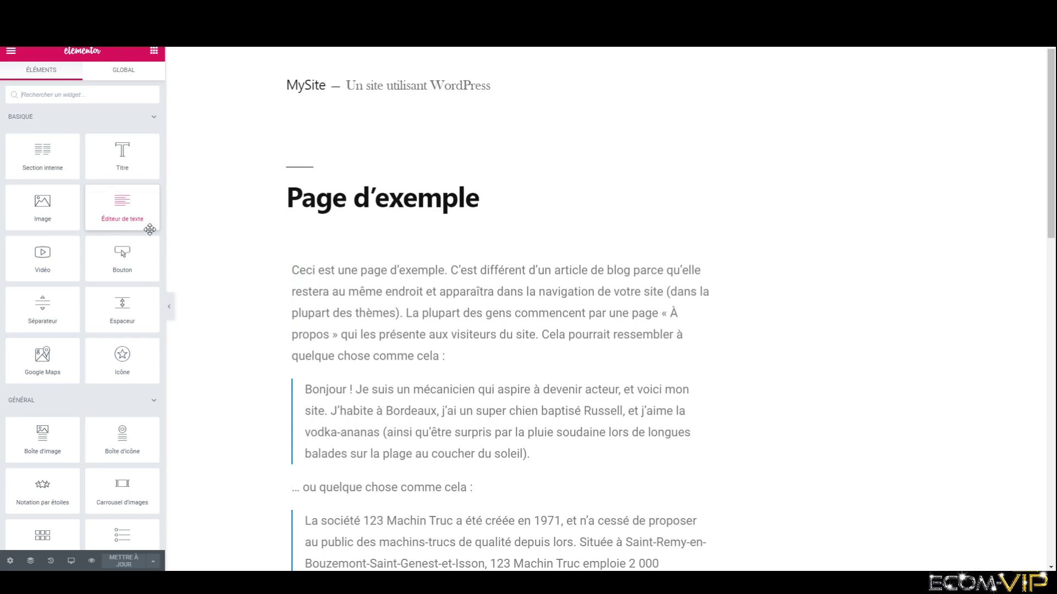
- Add a new single-column section below the page's closing paragraph
{"action": "scroll", "coordinate": [150, 230], "scroll_direction": "down", "scroll_amount": 8}
{"action": "scroll", "coordinate": [592, 365], "scroll_direction": "down", "scroll_amount": 8}
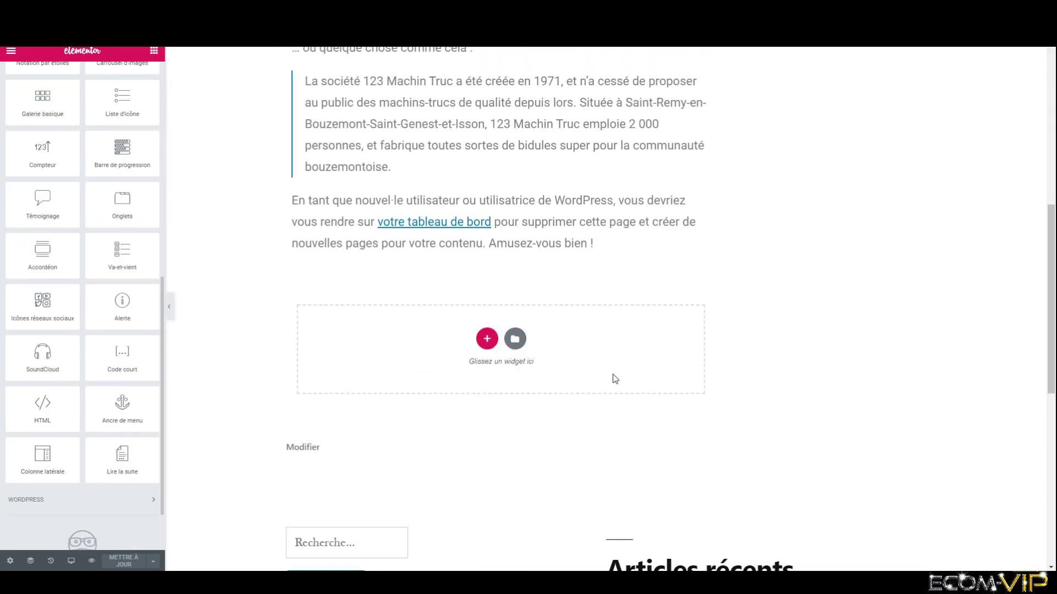
{"action": "scroll", "coordinate": [614, 379], "scroll_direction": "down", "scroll_amount": 4}
{"action": "scroll", "coordinate": [606, 369], "scroll_direction": "up", "scroll_amount": 4}
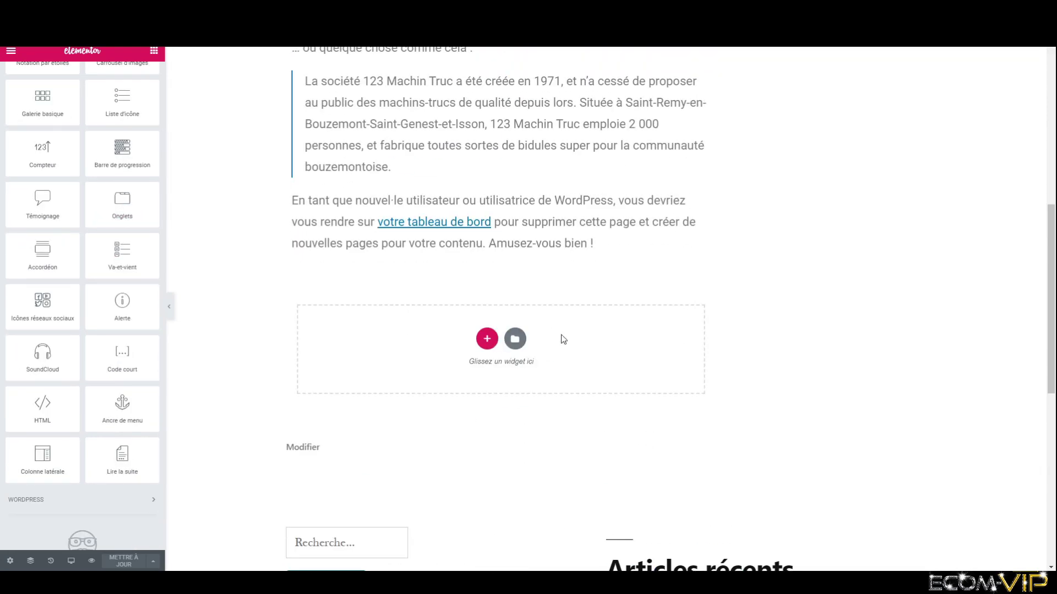
{"action": "left_click", "coordinate": [487, 339]}
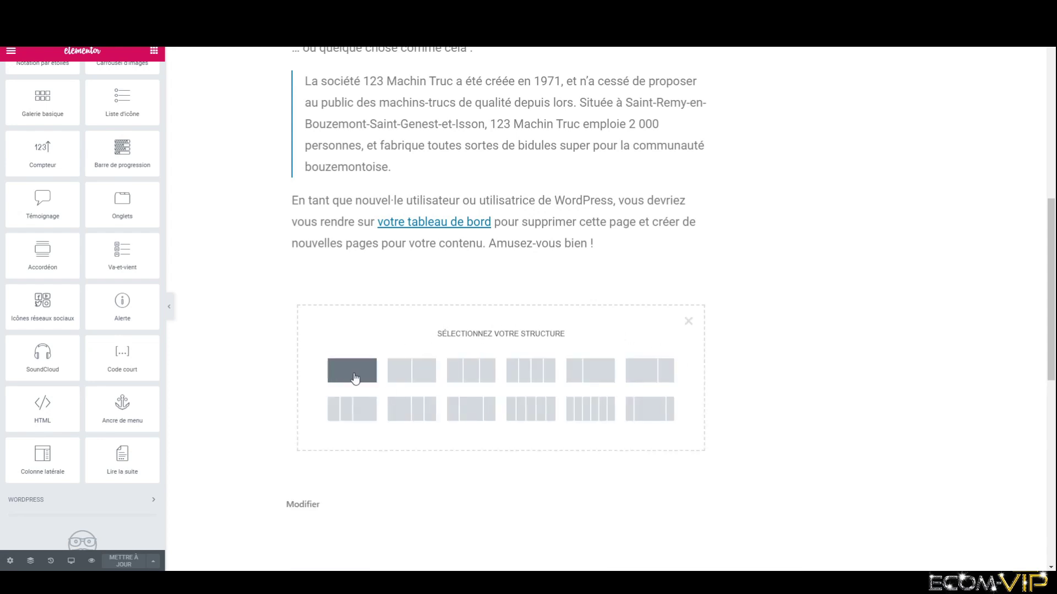
{"action": "left_click", "coordinate": [352, 370]}
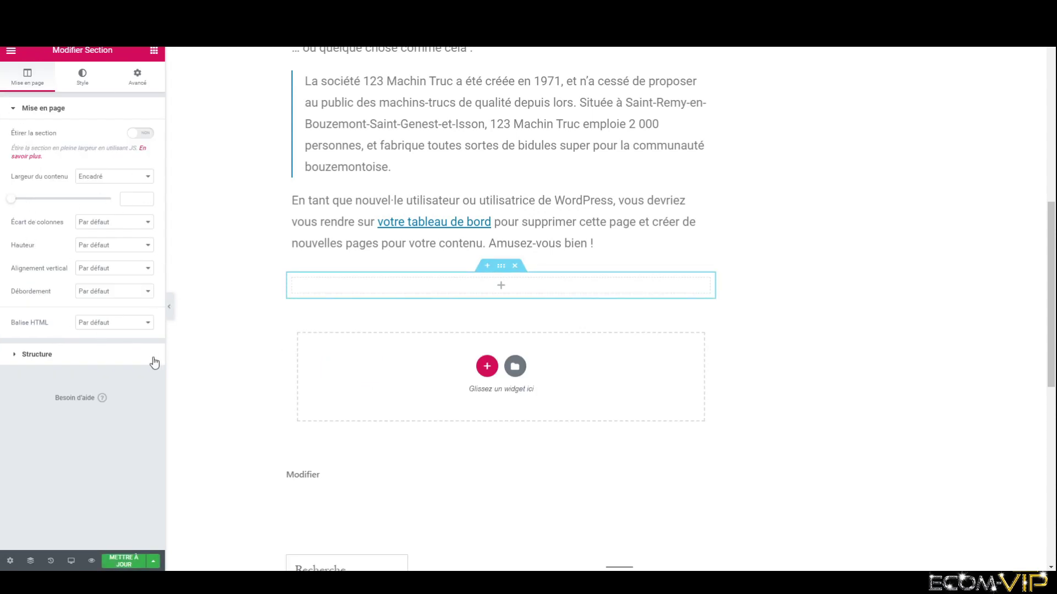
- Drag an HTML widget from the widgets panel into the empty section
{"action": "scroll", "coordinate": [439, 396], "scroll_direction": "up", "scroll_amount": 1}
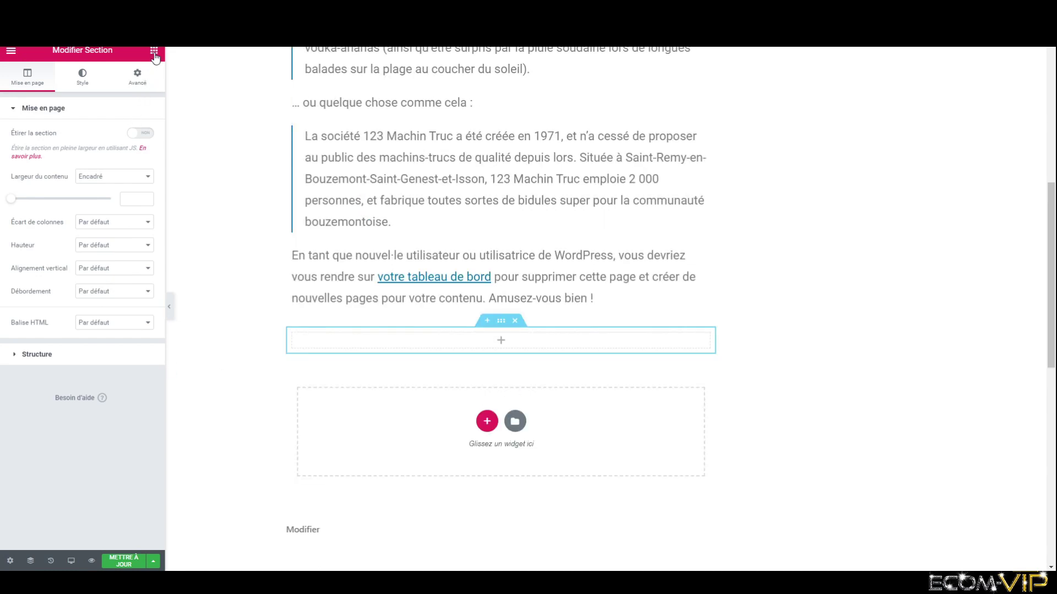
{"action": "left_click", "coordinate": [154, 53]}
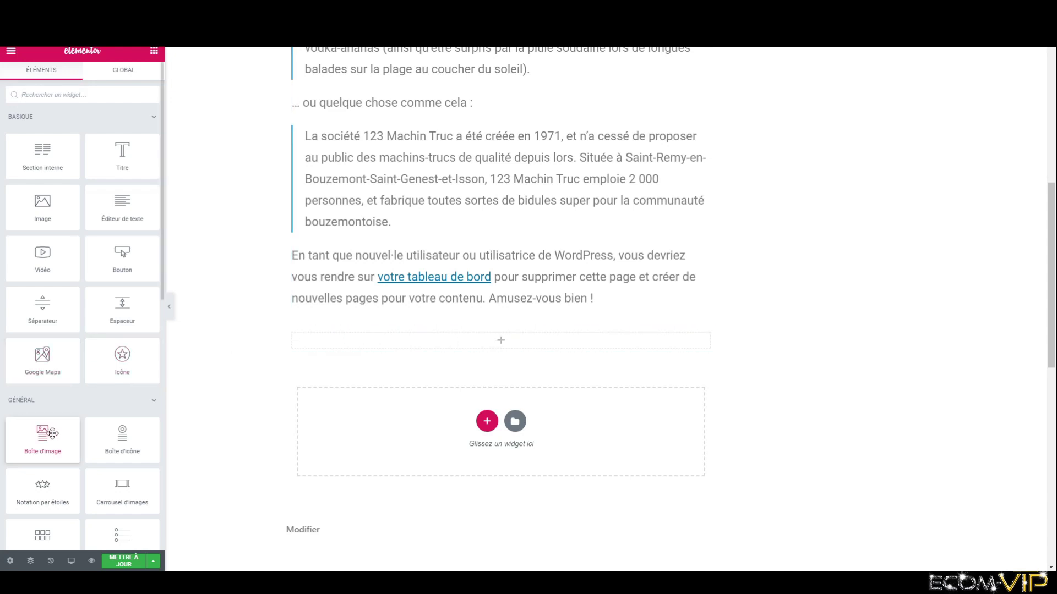
{"action": "scroll", "coordinate": [69, 428], "scroll_direction": "down", "scroll_amount": 5}
{"action": "scroll", "coordinate": [69, 428], "scroll_direction": "down", "scroll_amount": 1}
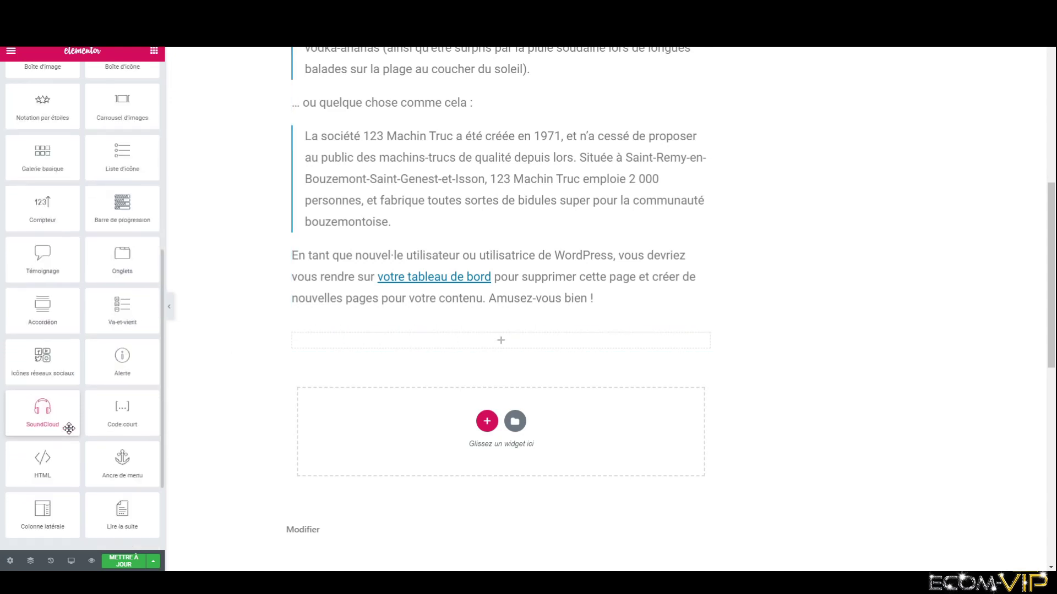
{"action": "left_click_drag", "start_coordinate": [50, 465], "coordinate": [505, 341]}
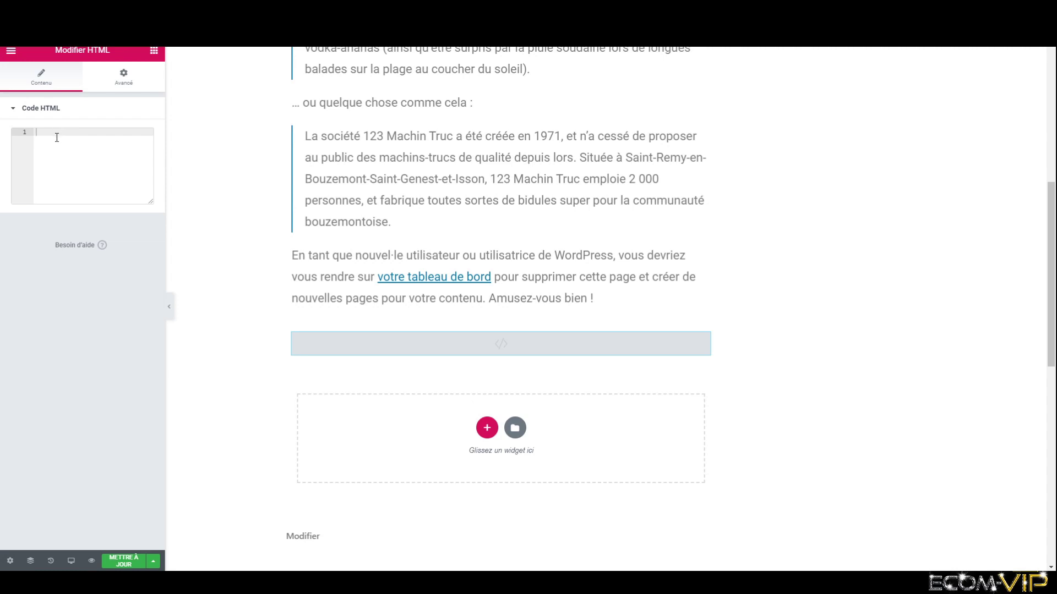
- Paste the Sitebot iframe embed code into the HTML widget's code editor
{"action": "key", "text": "ctrl+v"}
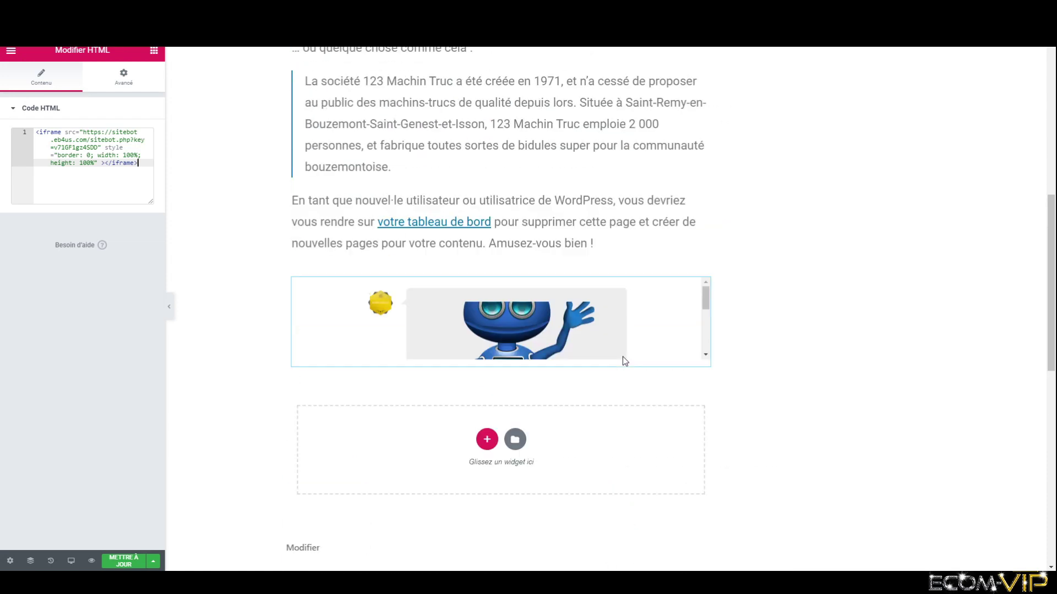
{"action": "scroll", "coordinate": [869, 373], "scroll_direction": "down", "scroll_amount": 10}
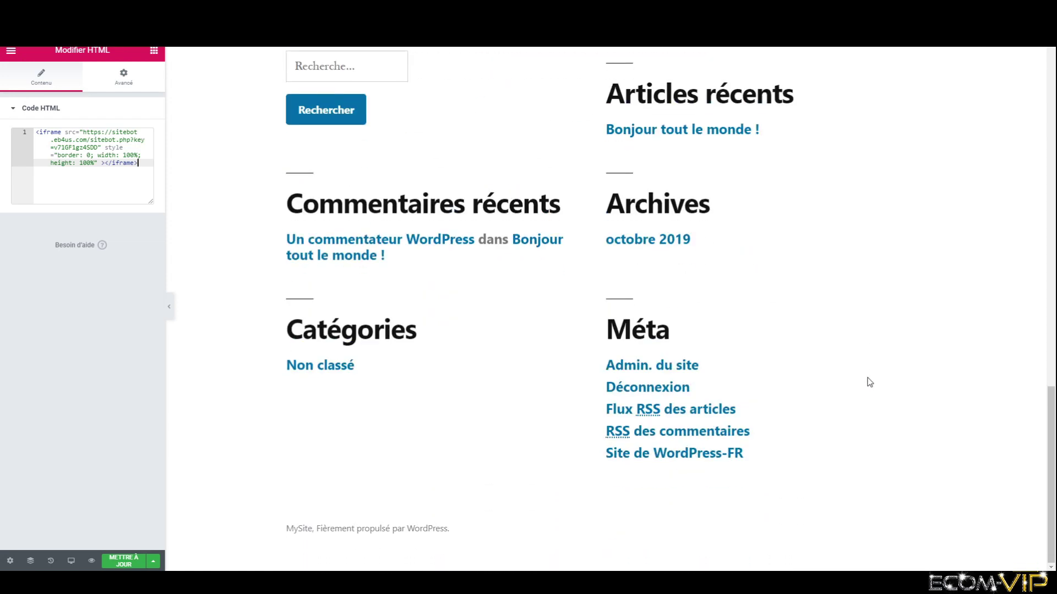
{"action": "scroll", "coordinate": [865, 387], "scroll_direction": "up", "scroll_amount": 7}
{"action": "scroll", "coordinate": [865, 387], "scroll_direction": "up", "scroll_amount": 4}
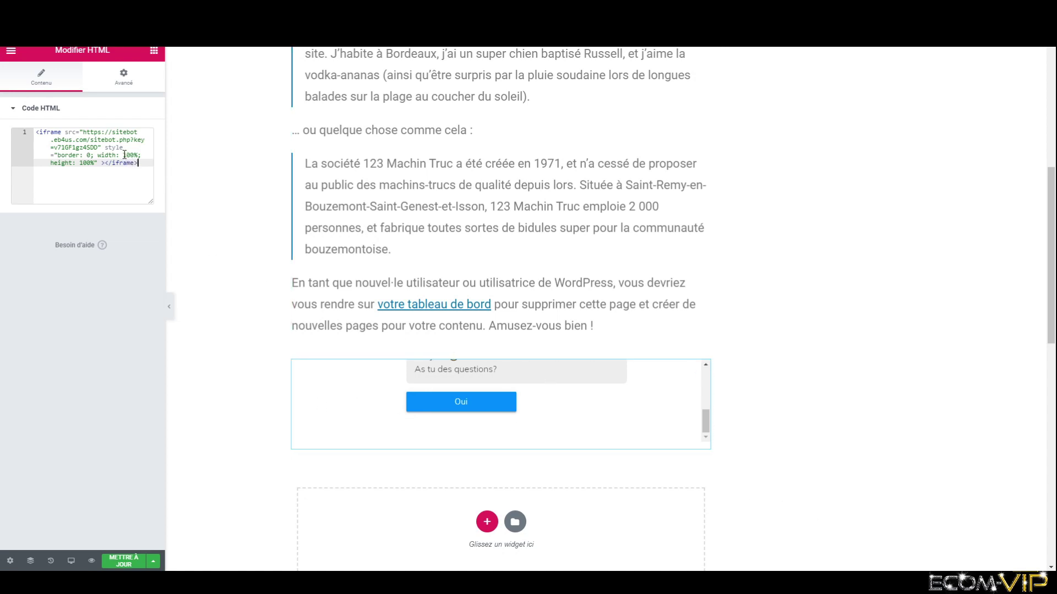
- Change the iframe width from 100% to 350px and height from 100% to 500px
{"action": "left_click_drag", "start_coordinate": [123, 155], "coordinate": [138, 155]}
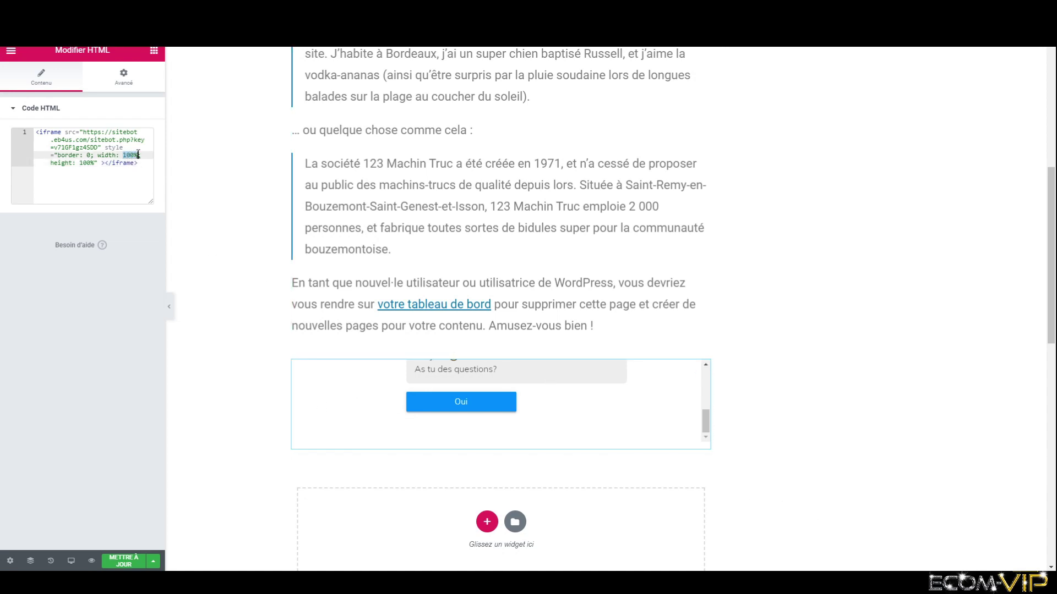
{"action": "type", "text": "350"}
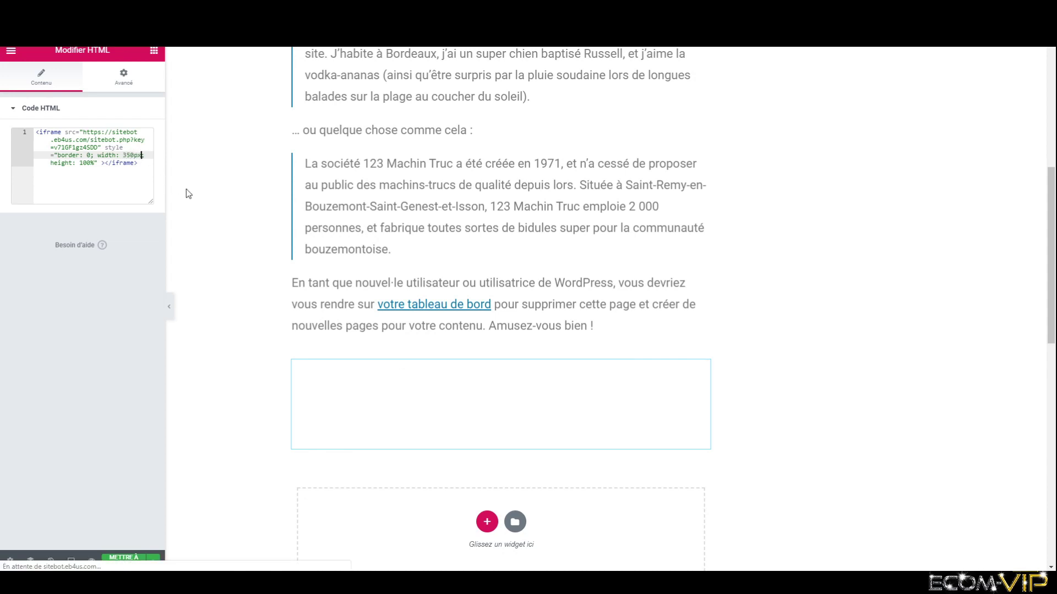
{"action": "type", "text": "px"}
{"action": "left_click_drag", "start_coordinate": [81, 163], "coordinate": [92, 165]}
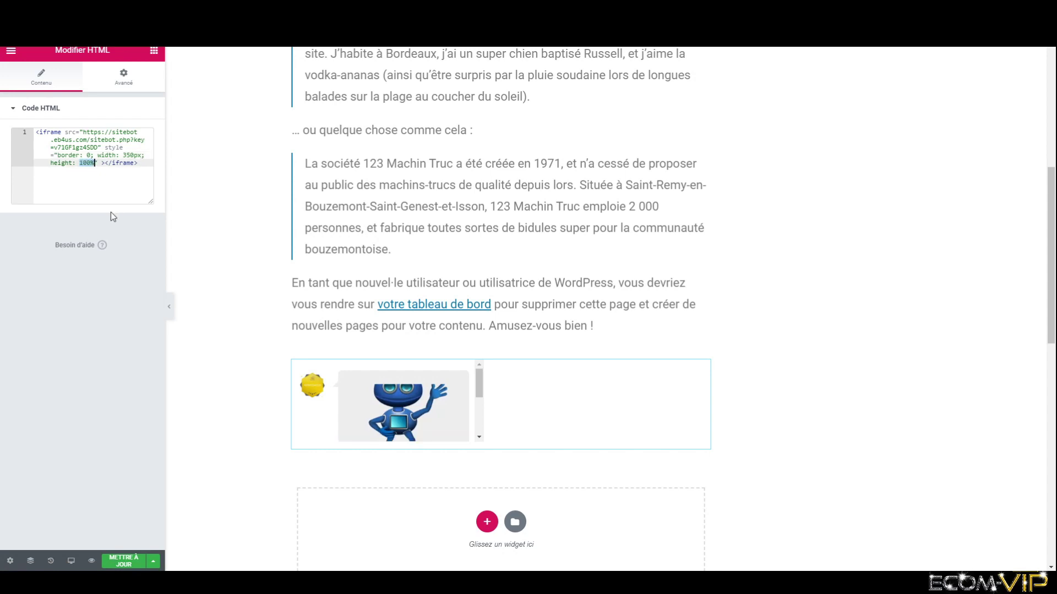
{"action": "type", "text": "500px"}
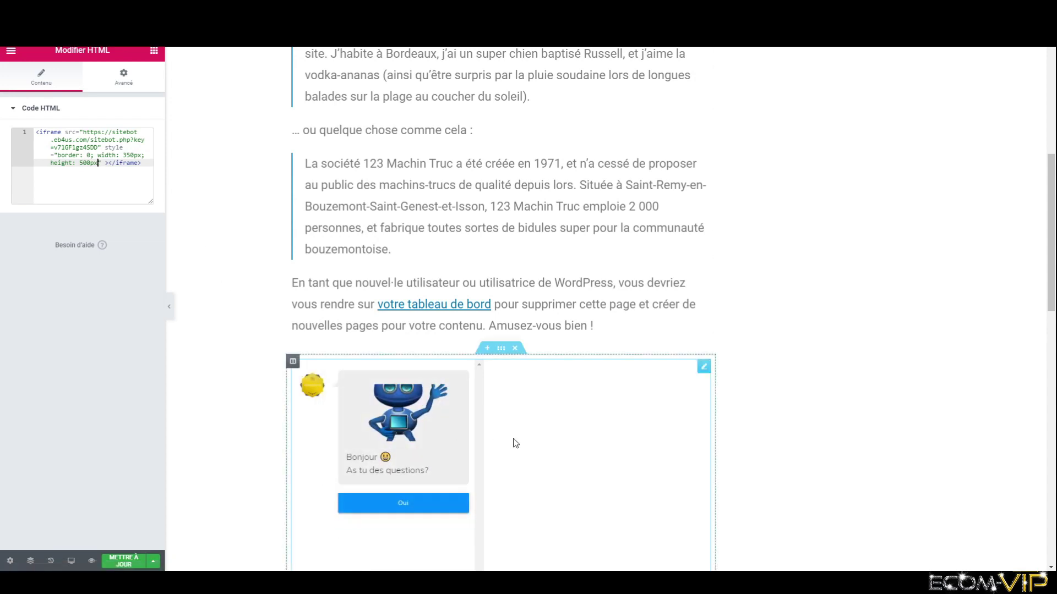
{"action": "scroll", "coordinate": [510, 439], "scroll_direction": "down", "scroll_amount": 3}
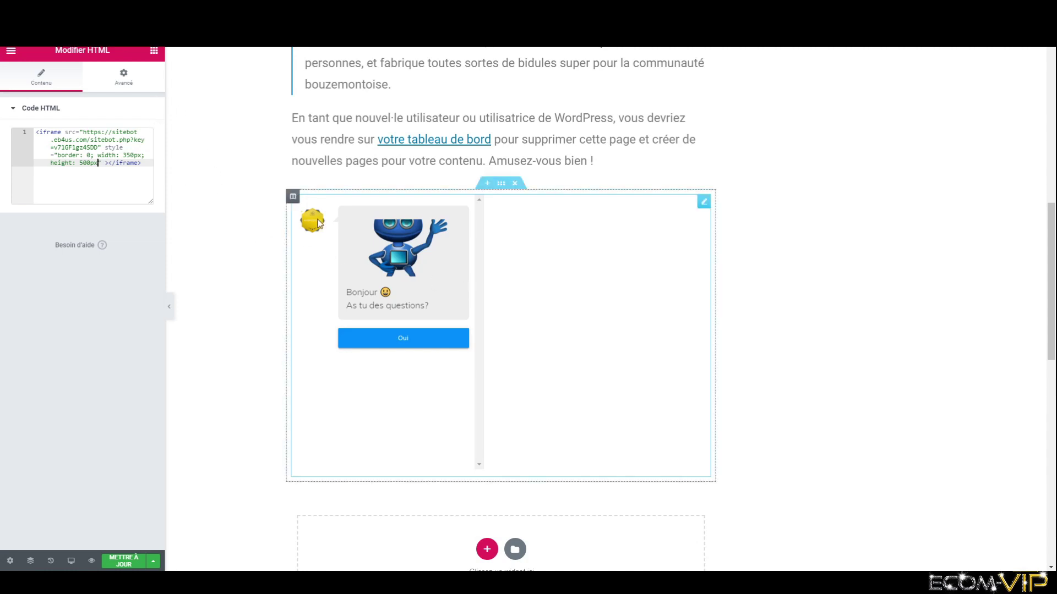
{"action": "left_click", "coordinate": [124, 77]}
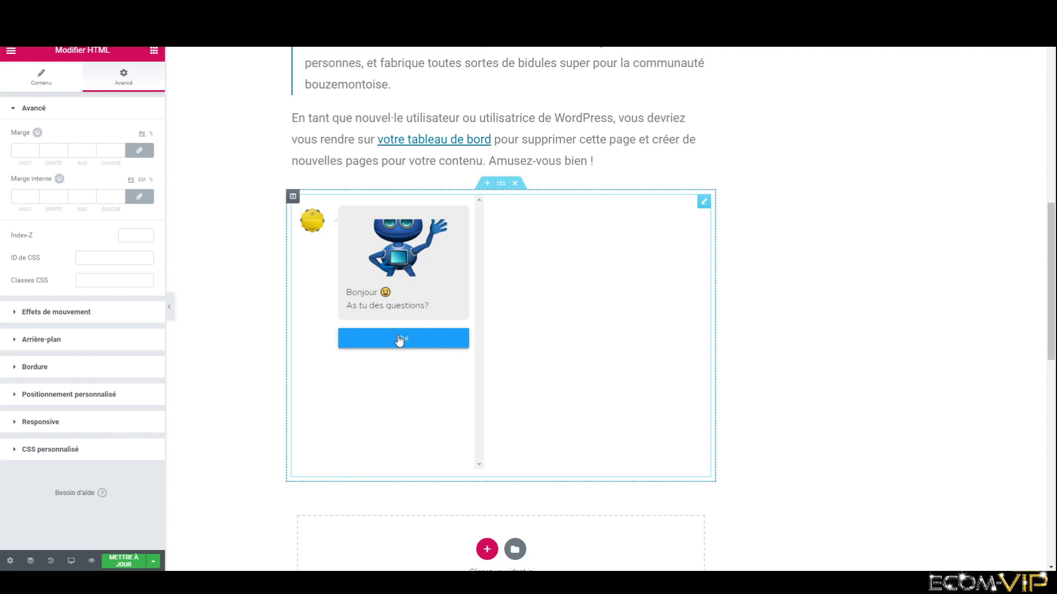
- In custom positioning, set the widget's position to Fixe, anchored to the right (Droite)
{"action": "left_click", "coordinate": [83, 394]}
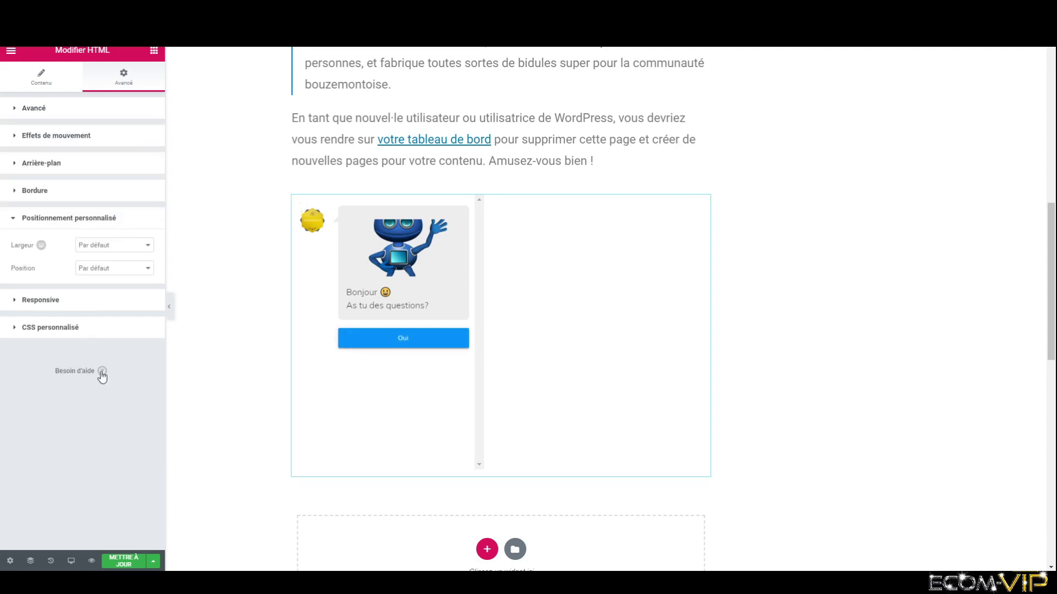
{"action": "left_click", "coordinate": [149, 269]}
{"action": "left_click", "coordinate": [134, 297]}
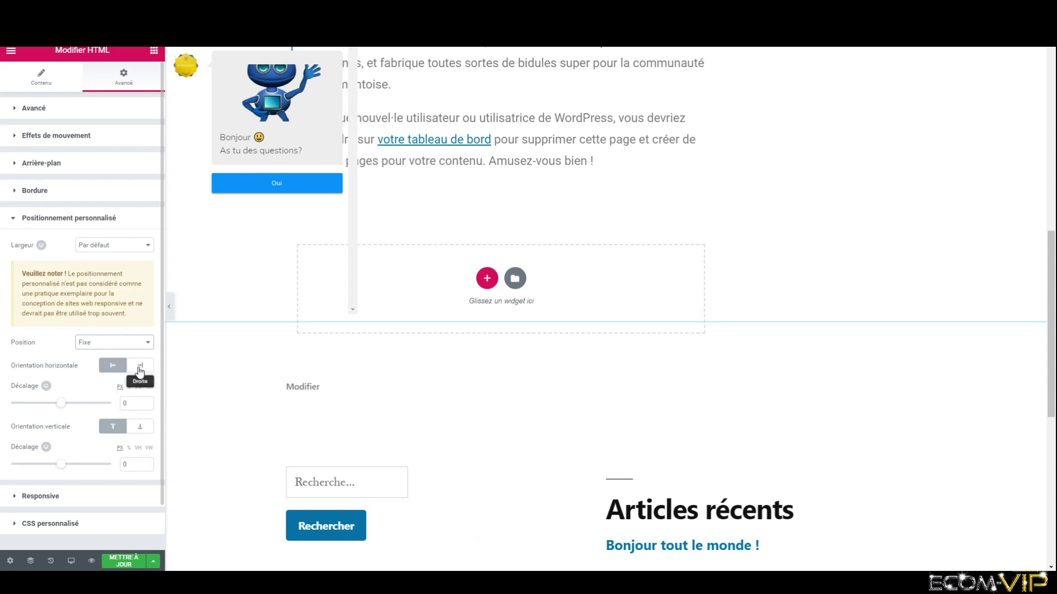
{"action": "scroll", "coordinate": [306, 310], "scroll_direction": "up", "scroll_amount": 3}
{"action": "scroll", "coordinate": [307, 309], "scroll_direction": "up", "scroll_amount": 2}
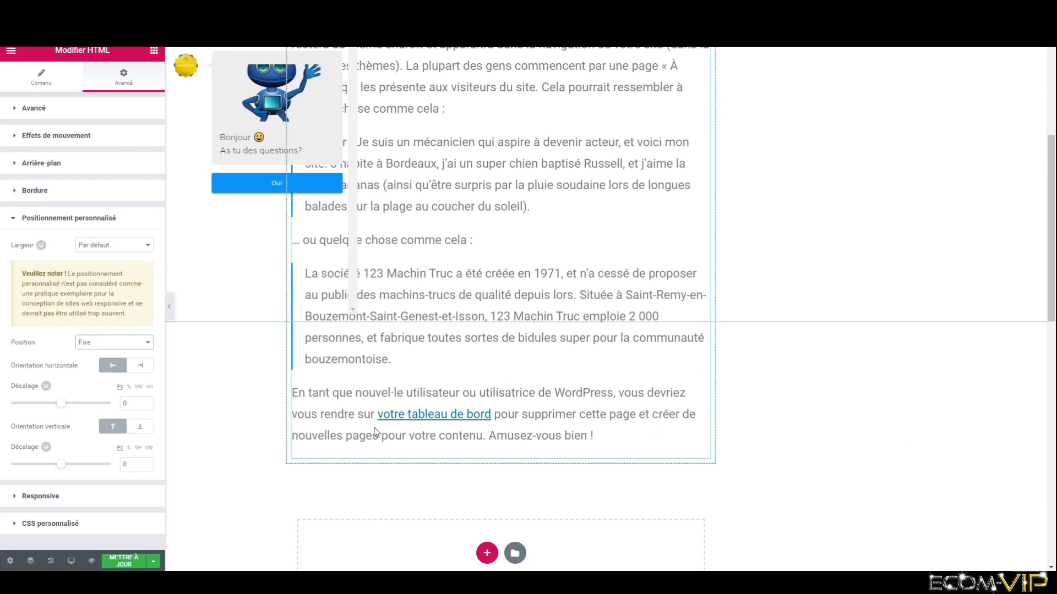
{"action": "left_click", "coordinate": [142, 366]}
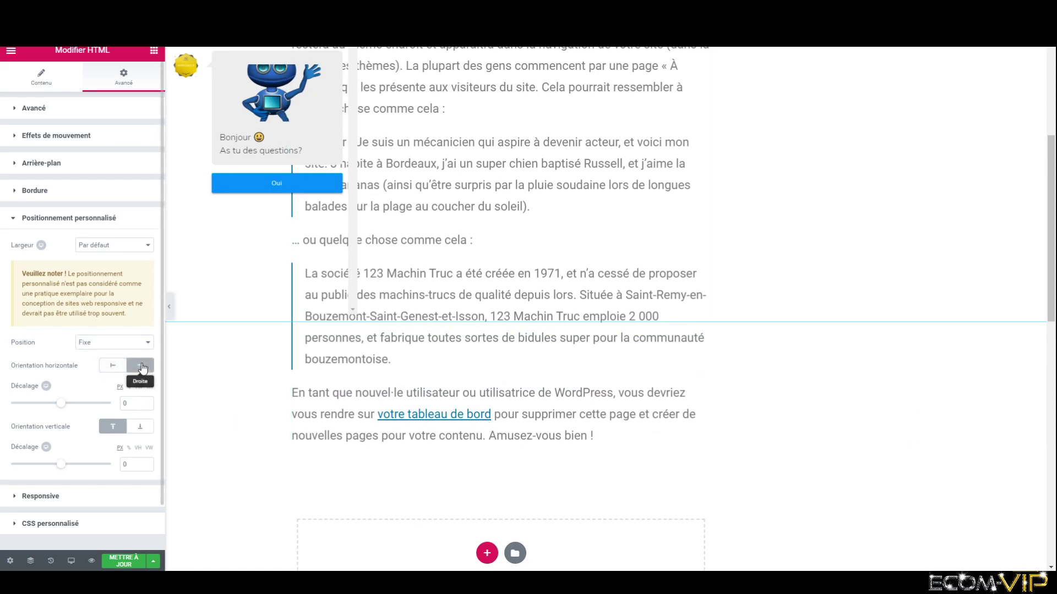
{"action": "left_click", "coordinate": [116, 368]}
{"action": "left_click", "coordinate": [147, 368]}
- Anchor it to the bottom and set both offsets in %, 4 horizontally and 2 vertically
{"action": "mouse_move", "coordinate": [60, 408]}
{"action": "left_mouse_down"}
{"action": "mouse_move", "coordinate": [41, 408]}
{"action": "mouse_move", "coordinate": [60, 408]}
{"action": "left_mouse_up"}
{"action": "left_click", "coordinate": [140, 427]}
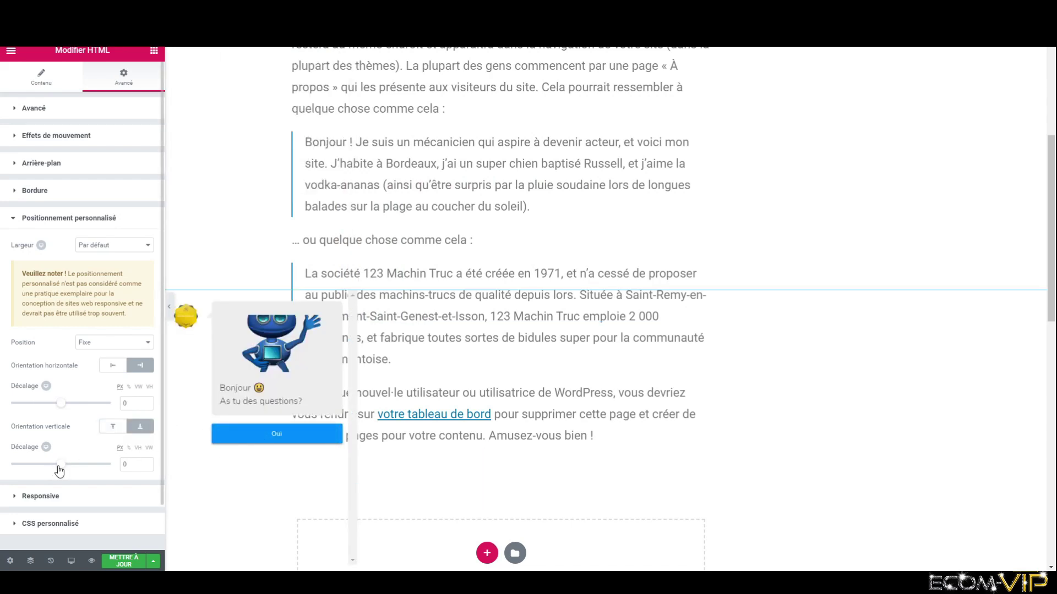
{"action": "left_click_drag", "start_coordinate": [59, 471], "coordinate": [57, 471]}
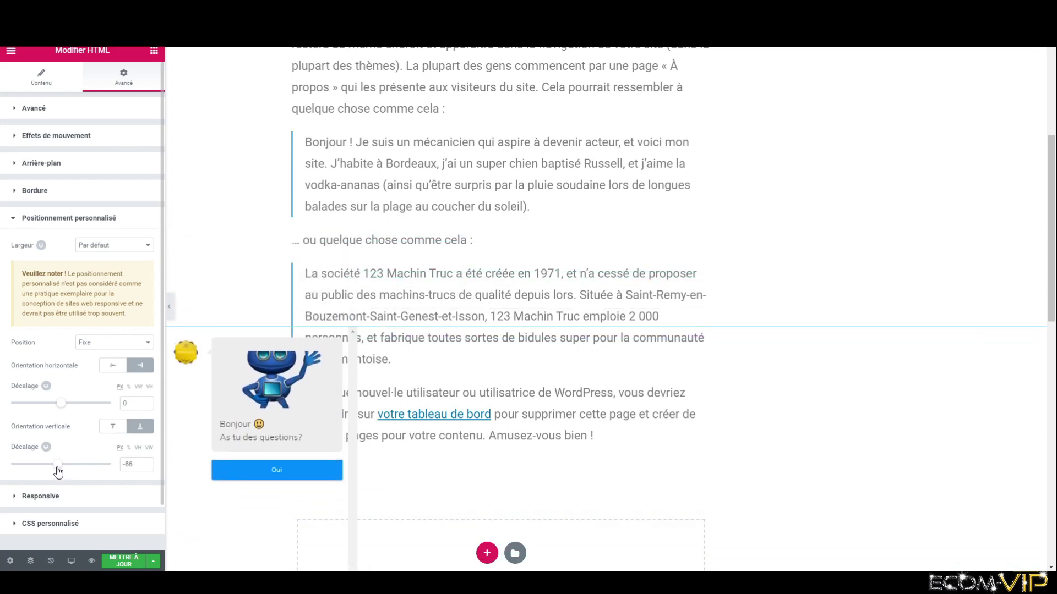
{"action": "left_click", "coordinate": [149, 388]}
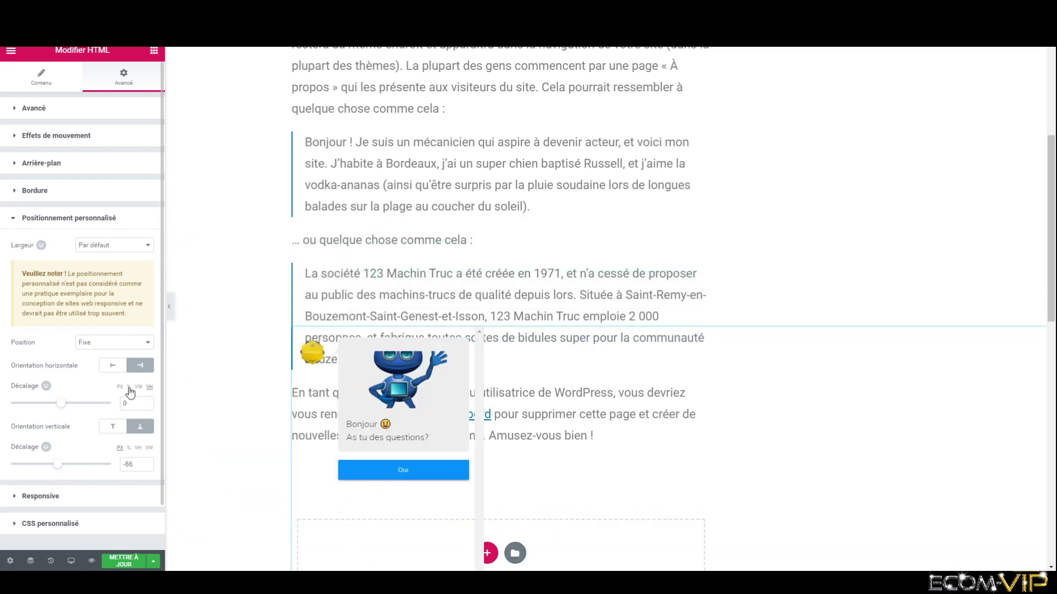
{"action": "left_click", "coordinate": [128, 387]}
{"action": "left_click", "coordinate": [128, 450]}
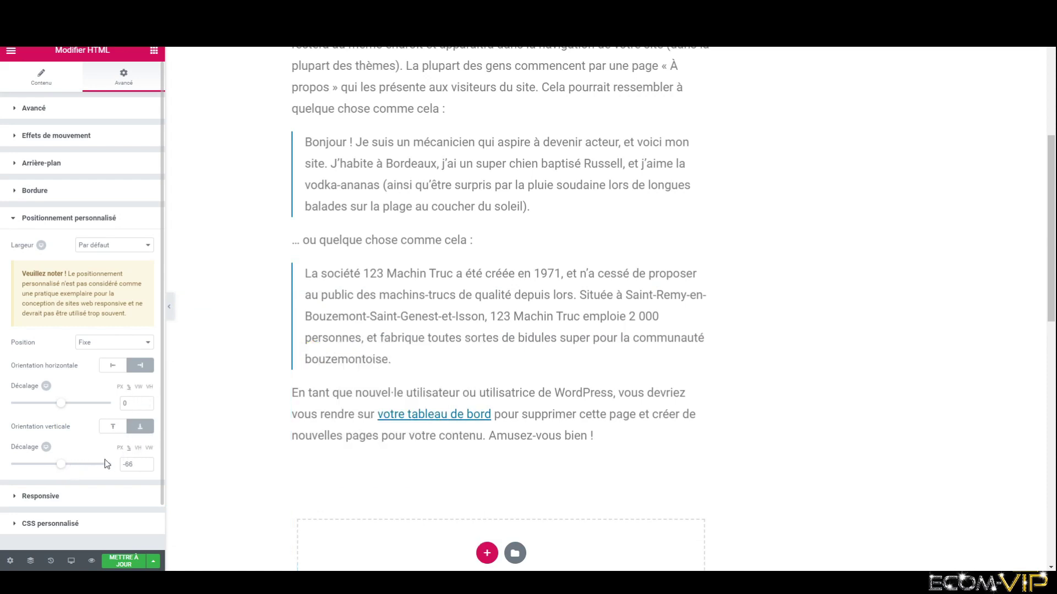
{"action": "scroll", "coordinate": [460, 438], "scroll_direction": "down", "scroll_amount": 3}
{"action": "scroll", "coordinate": [462, 446], "scroll_direction": "down", "scroll_amount": 5}
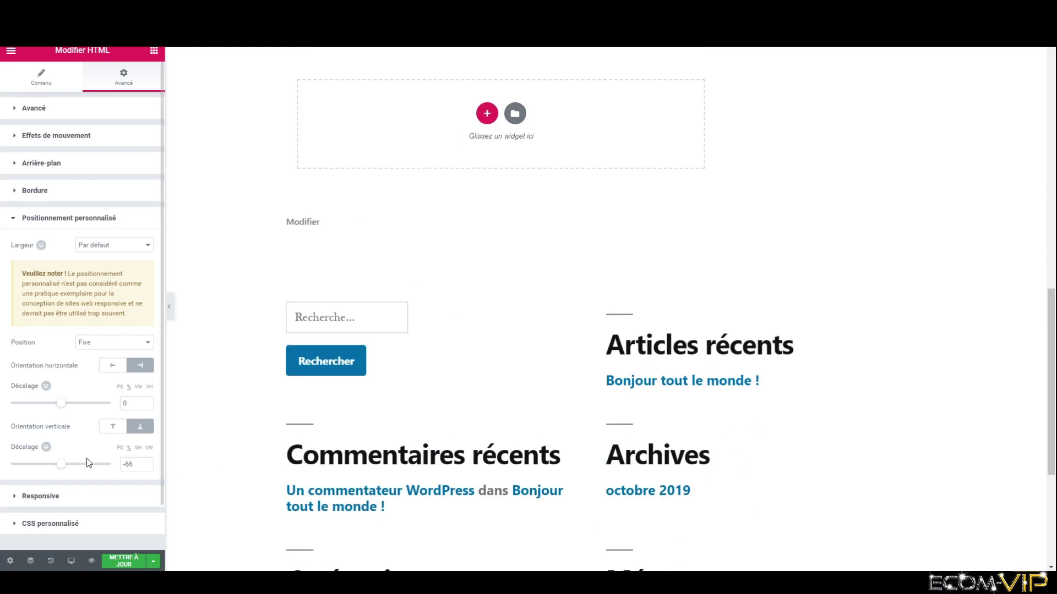
{"action": "left_click_drag", "start_coordinate": [65, 468], "coordinate": [66, 469]}
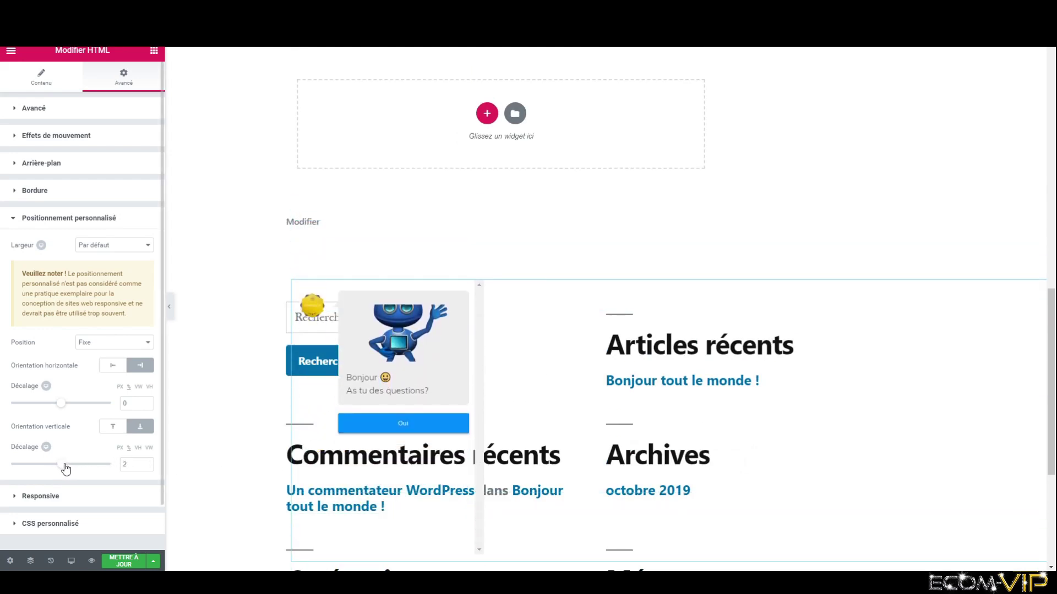
{"action": "left_click_drag", "start_coordinate": [64, 408], "coordinate": [65, 411]}
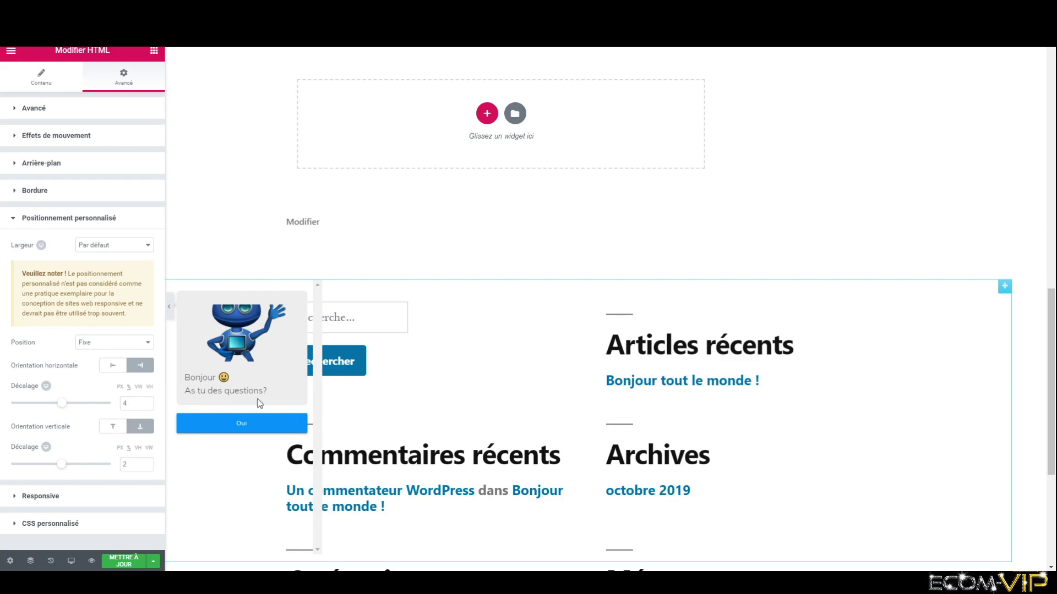
- Preview the page, answer 'Oui' and ask 'Qui es tu?' in the chatbot, then reload
{"action": "left_click", "coordinate": [92, 562]}
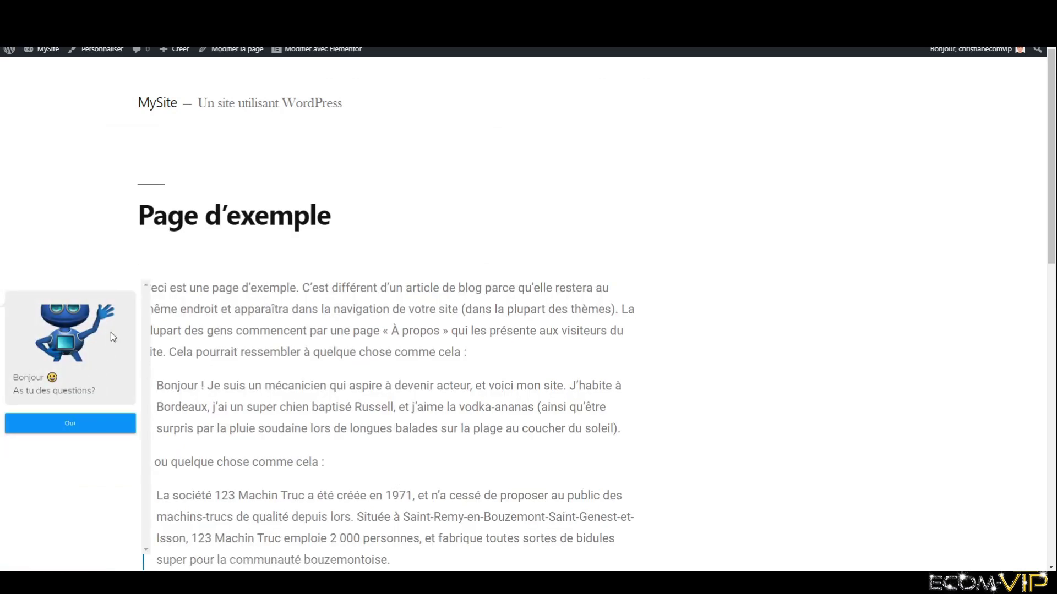
{"action": "scroll", "coordinate": [124, 318], "scroll_direction": "down", "scroll_amount": 4}
{"action": "scroll", "coordinate": [124, 331], "scroll_direction": "down", "scroll_amount": 9}
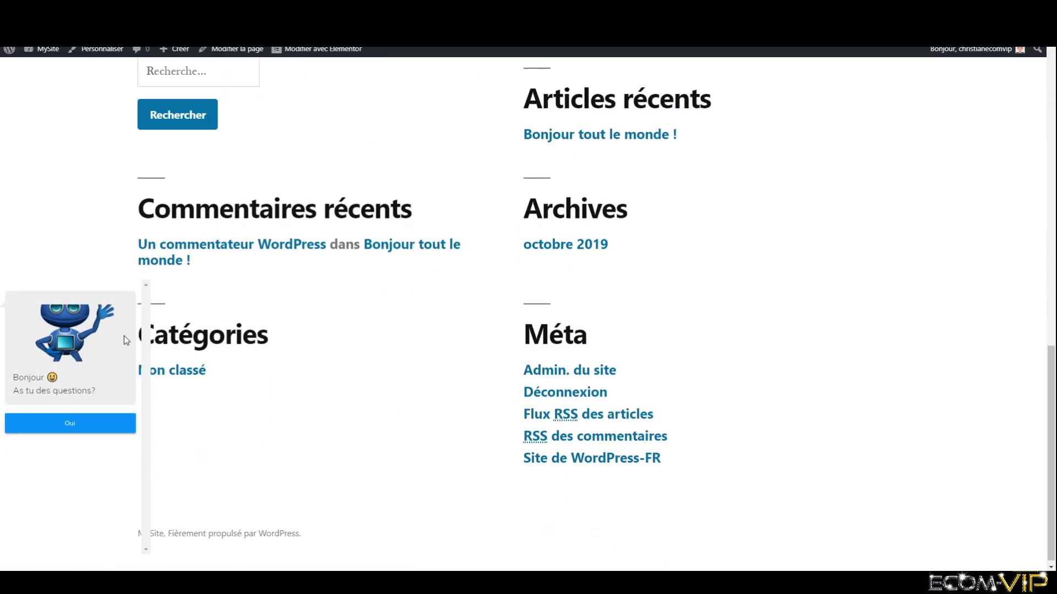
{"action": "scroll", "coordinate": [196, 384], "scroll_direction": "up", "scroll_amount": 13}
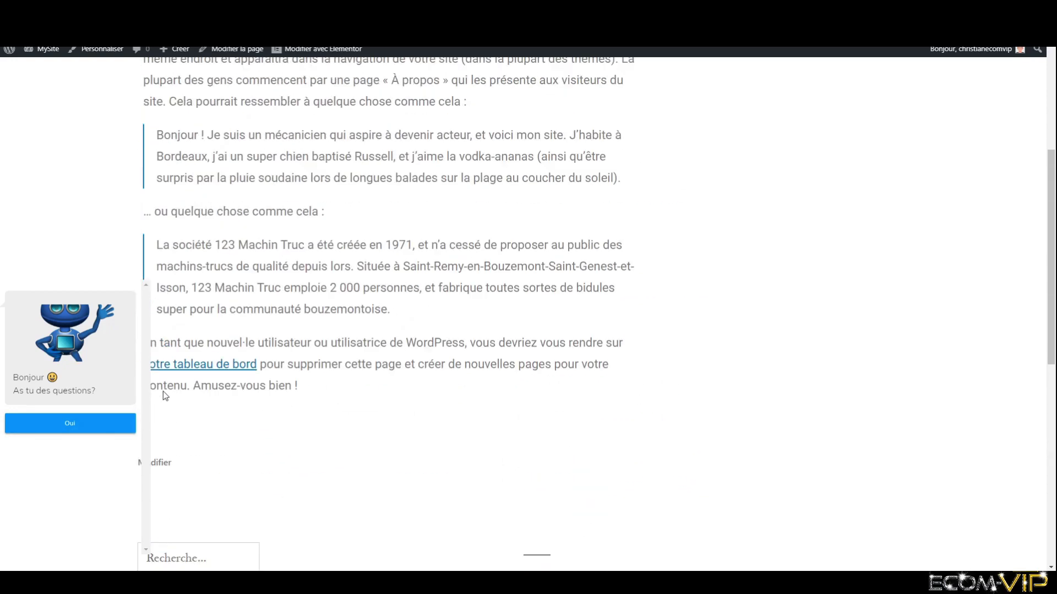
{"action": "left_click", "coordinate": [108, 424]}
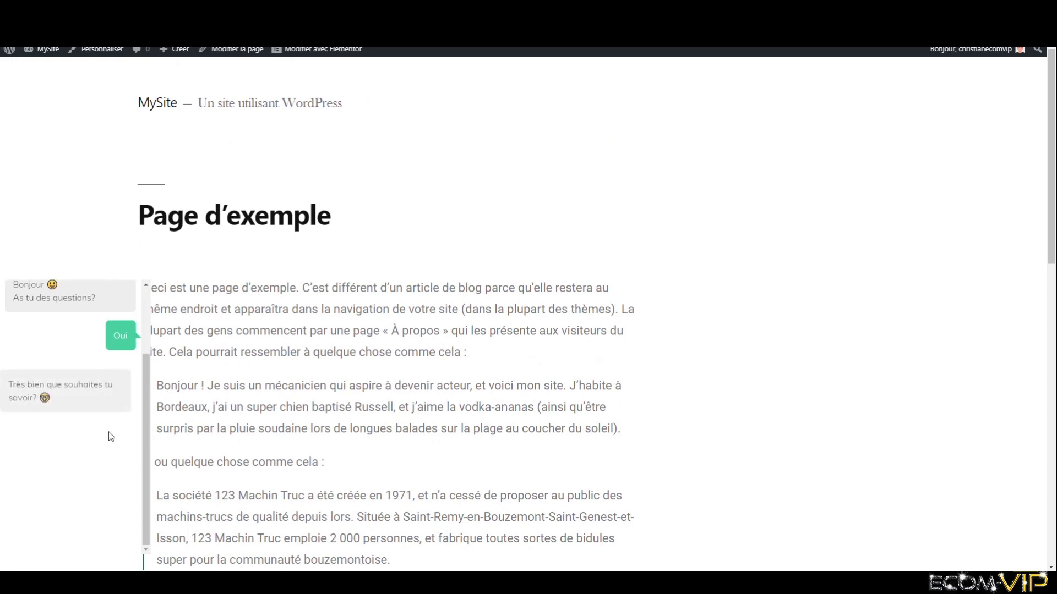
{"action": "left_click", "coordinate": [78, 438]}
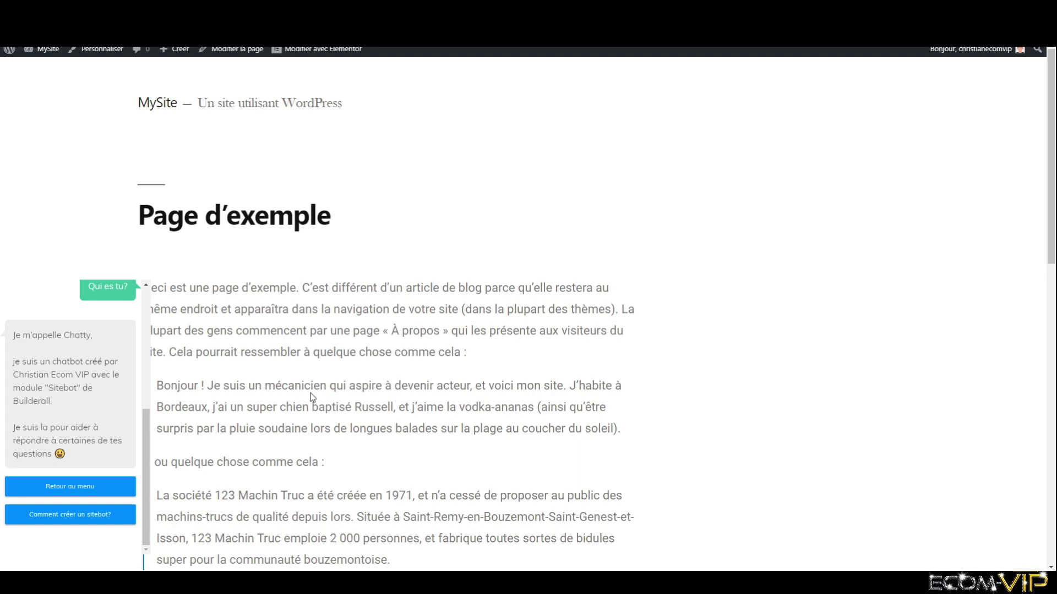
{"action": "key", "text": "F5"}
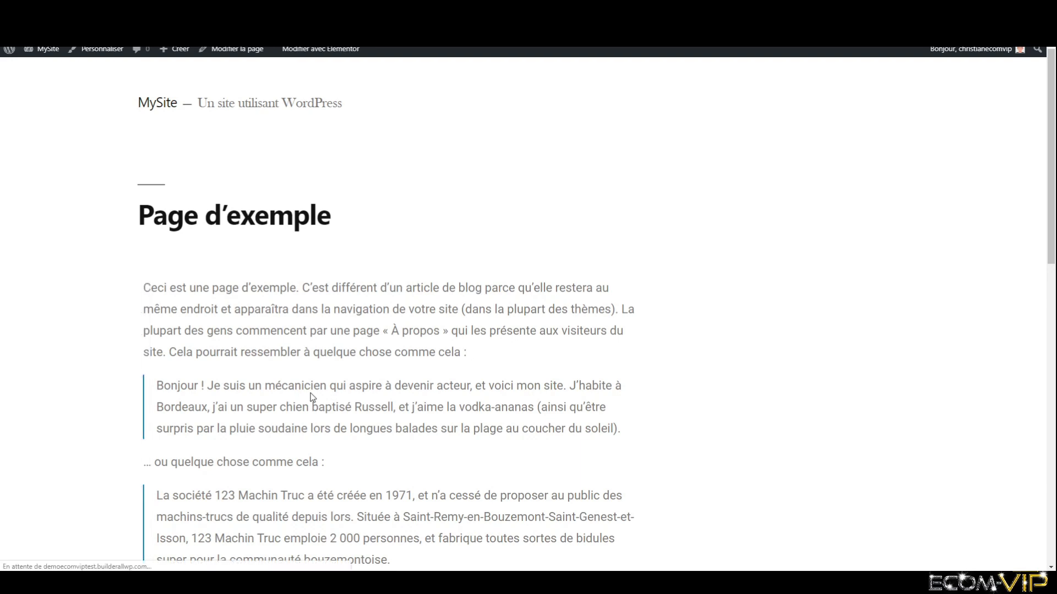